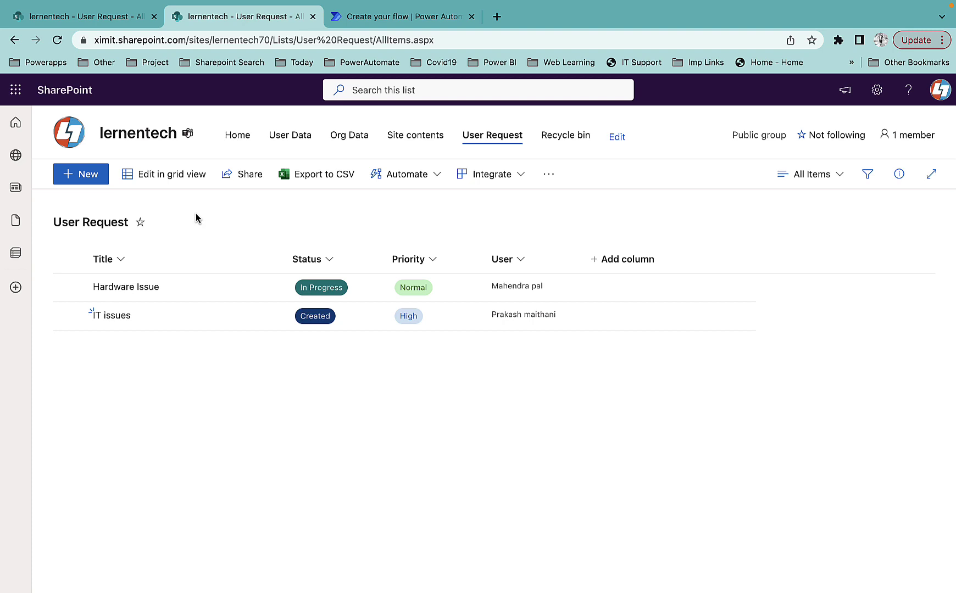
Create a blank automated cloud flow and rename it to 'Item Deleted trigger'
{"action": "left_click", "coordinate": [380, 16]}
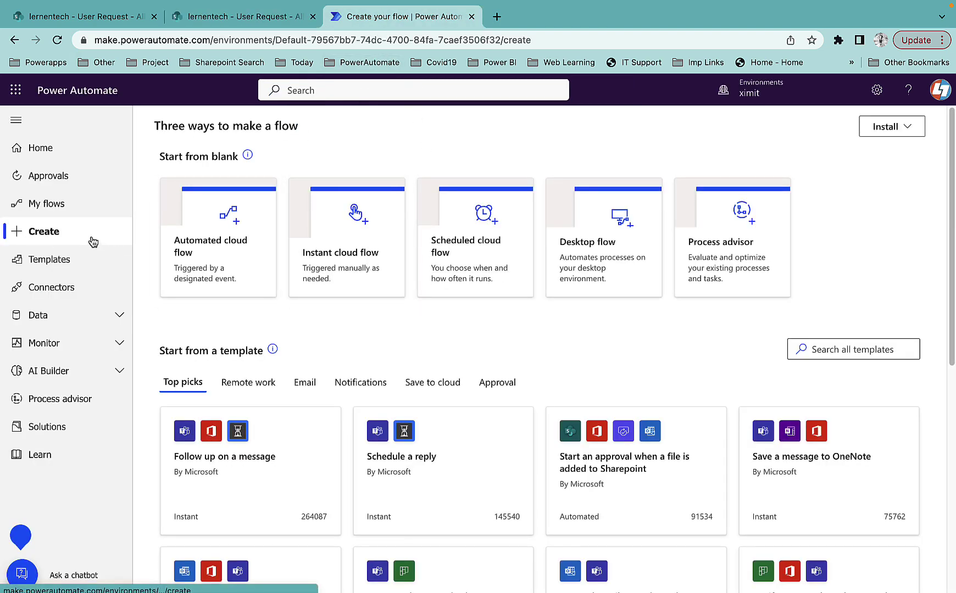
{"action": "left_click", "coordinate": [211, 241]}
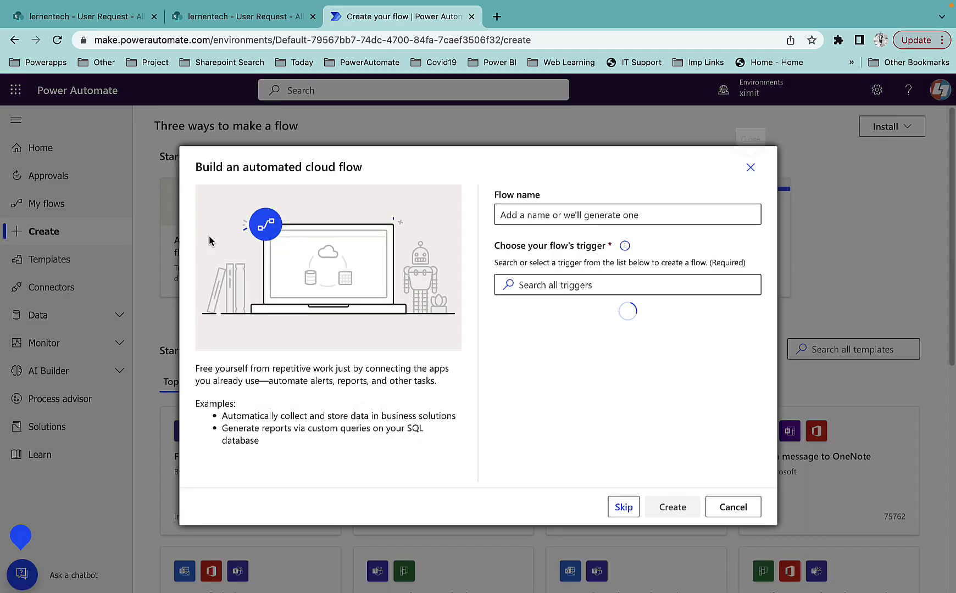
{"action": "left_click", "coordinate": [623, 507]}
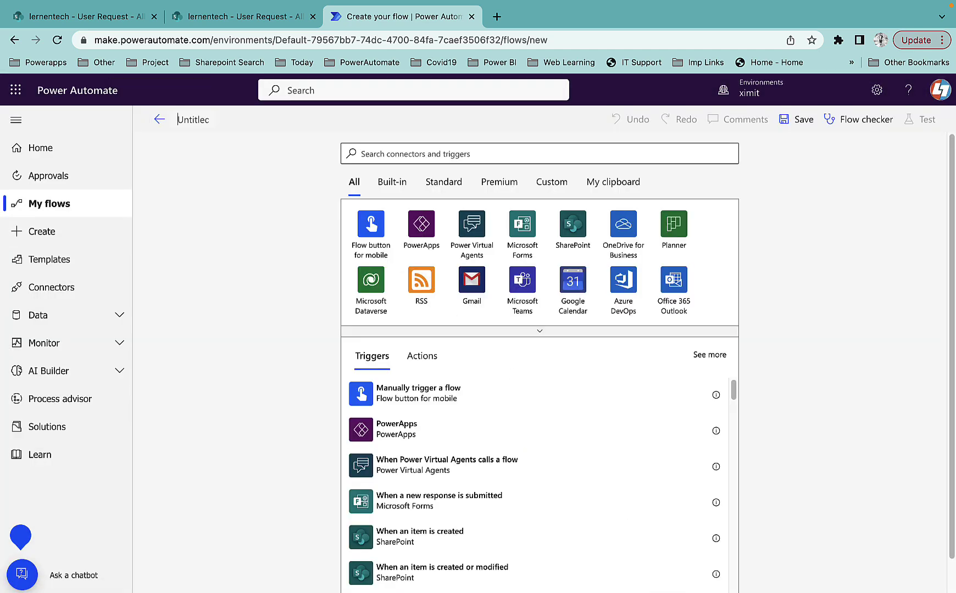
{"action": "left_click", "coordinate": [180, 119]}
{"action": "key", "text": "super+a"}
{"action": "key", "text": "BackSpace"}
{"action": "type", "text": "Item De"}
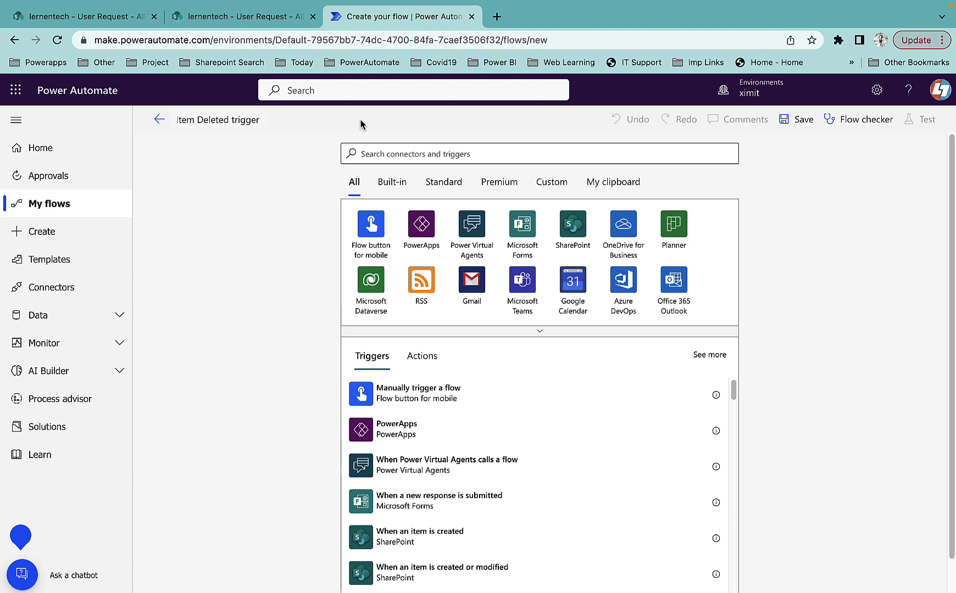
Filter the SharePoint triggers by 'd' and choose When an item is deleted
{"action": "left_click", "coordinate": [574, 229]}
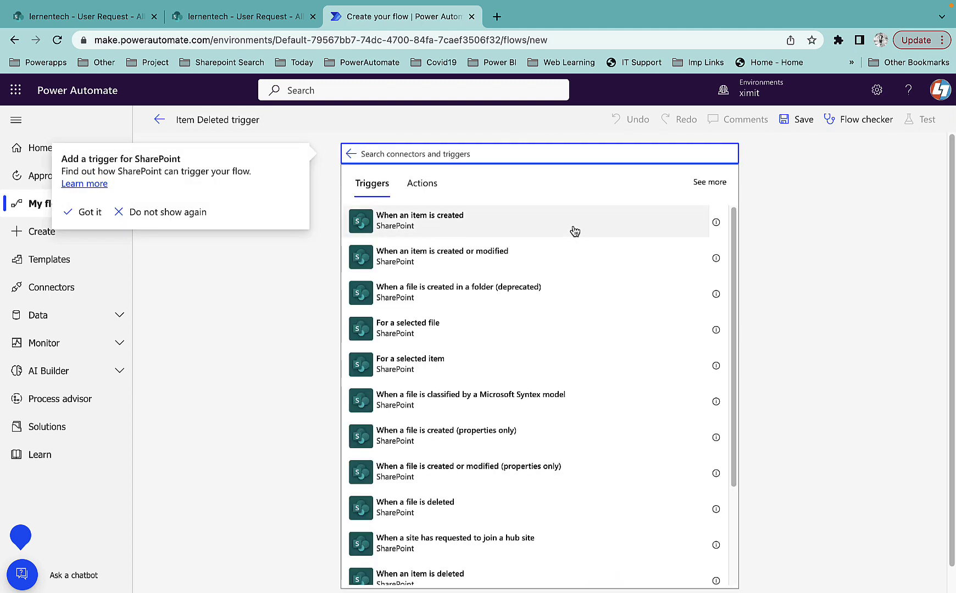
{"action": "type", "text": "dele"}
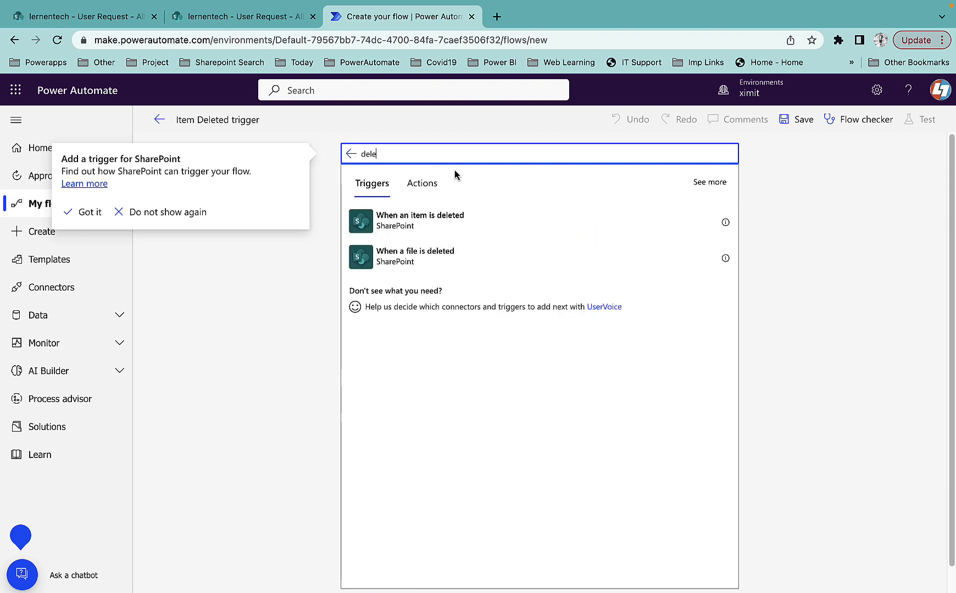
{"action": "left_click", "coordinate": [430, 227]}
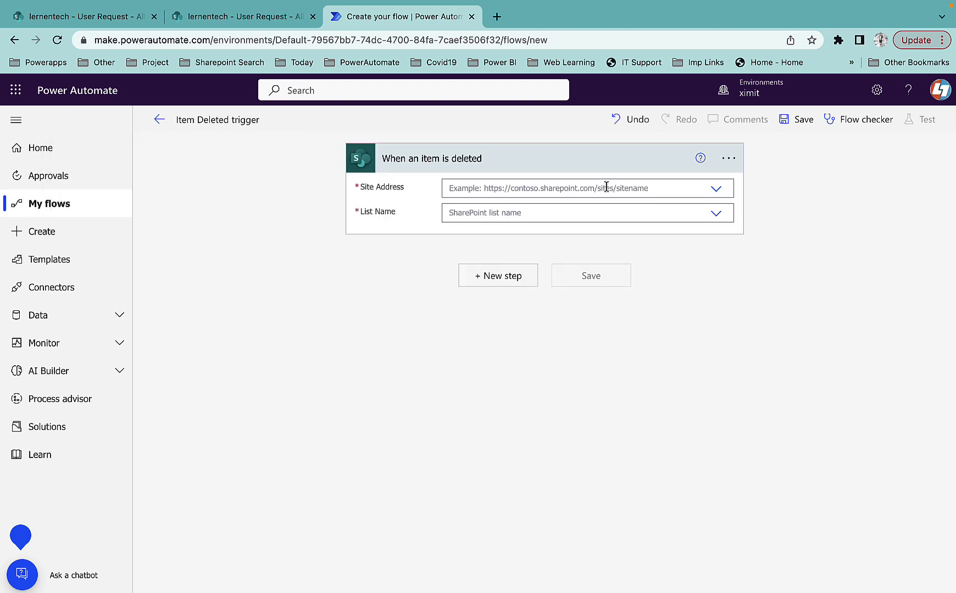
Check the site address in SharePoint and set the trigger's Site Address to lernentech
{"action": "left_click", "coordinate": [82, 16]}
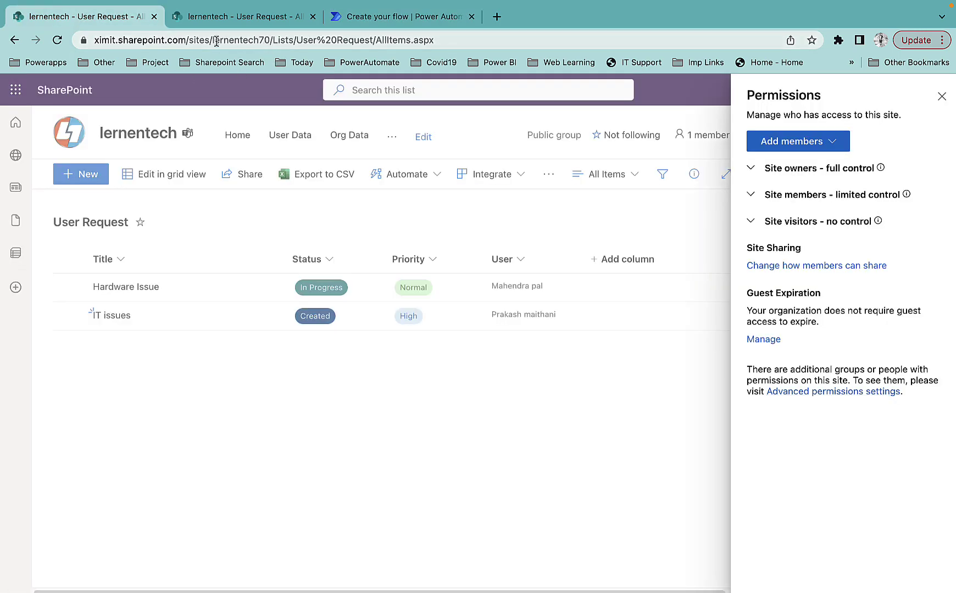
{"action": "left_click", "coordinate": [231, 22]}
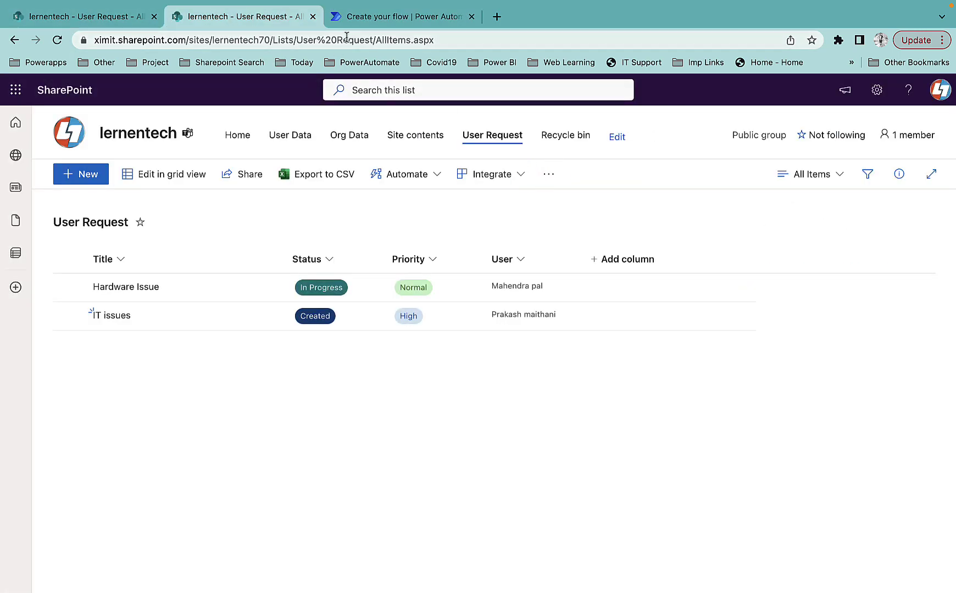
{"action": "left_click", "coordinate": [389, 22]}
{"action": "left_click", "coordinate": [716, 192]}
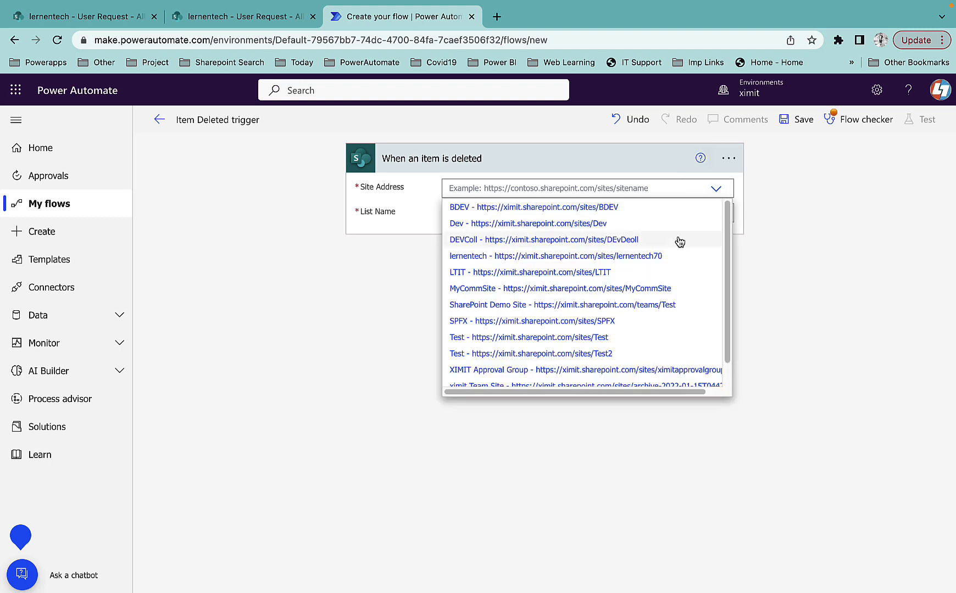
{"action": "left_click", "coordinate": [662, 258]}
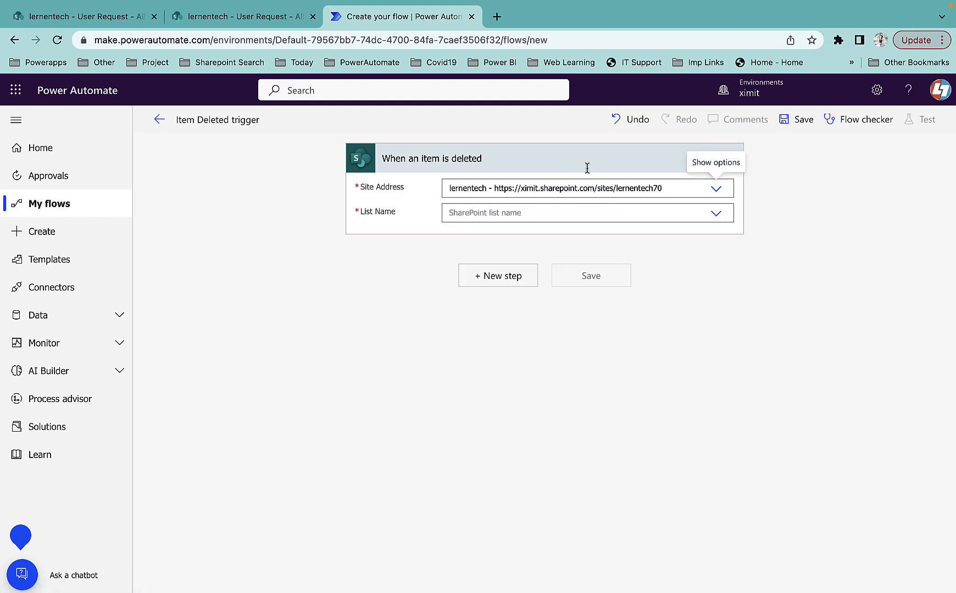
{"action": "left_click", "coordinate": [698, 193]}
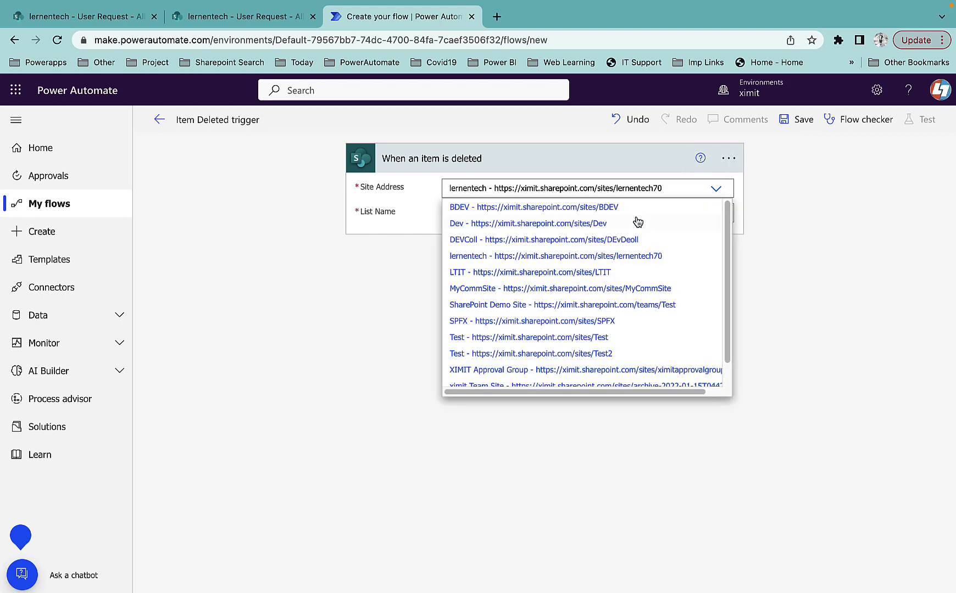
{"action": "scroll", "coordinate": [588, 352], "scroll_direction": "down", "scroll_amount": 2}
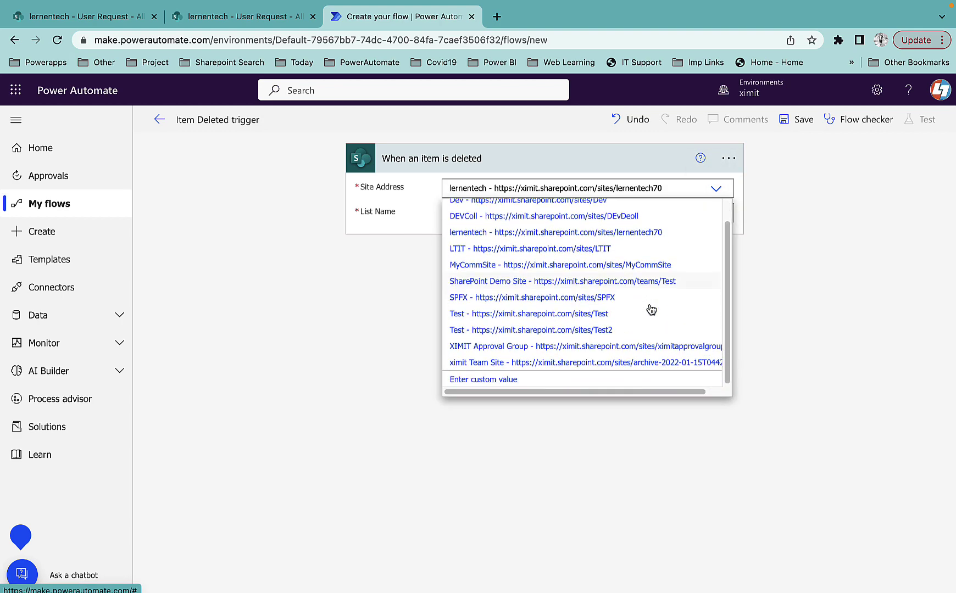
{"action": "left_click", "coordinate": [348, 308]}
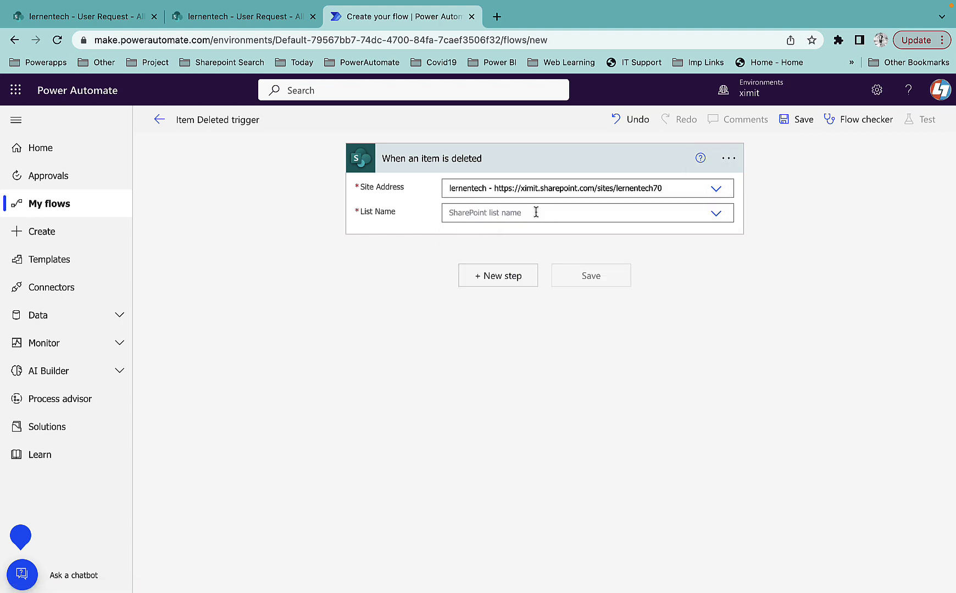
Set the trigger's List Name to User Request and add a new step
{"action": "left_click", "coordinate": [519, 213]}
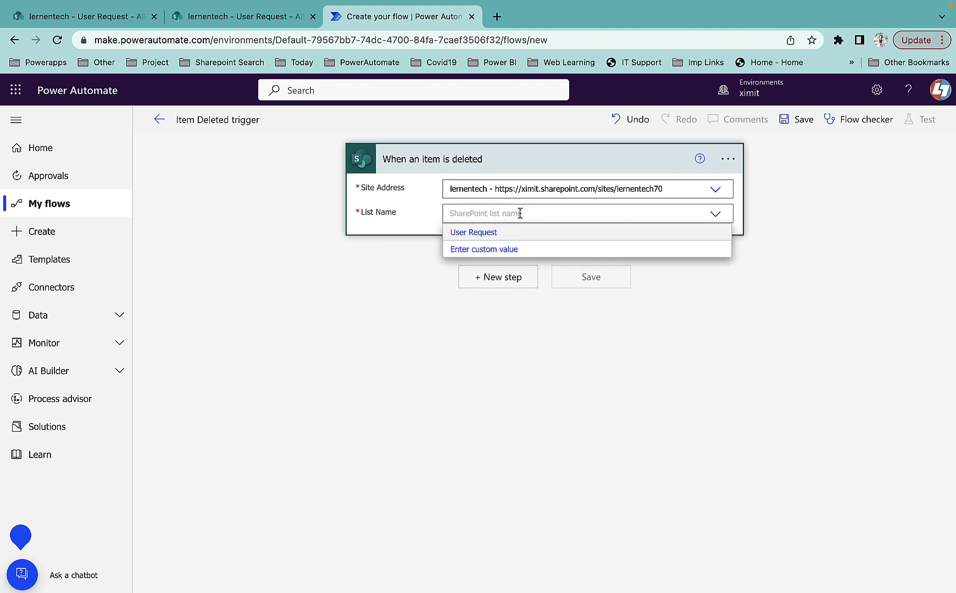
{"action": "left_click", "coordinate": [497, 233]}
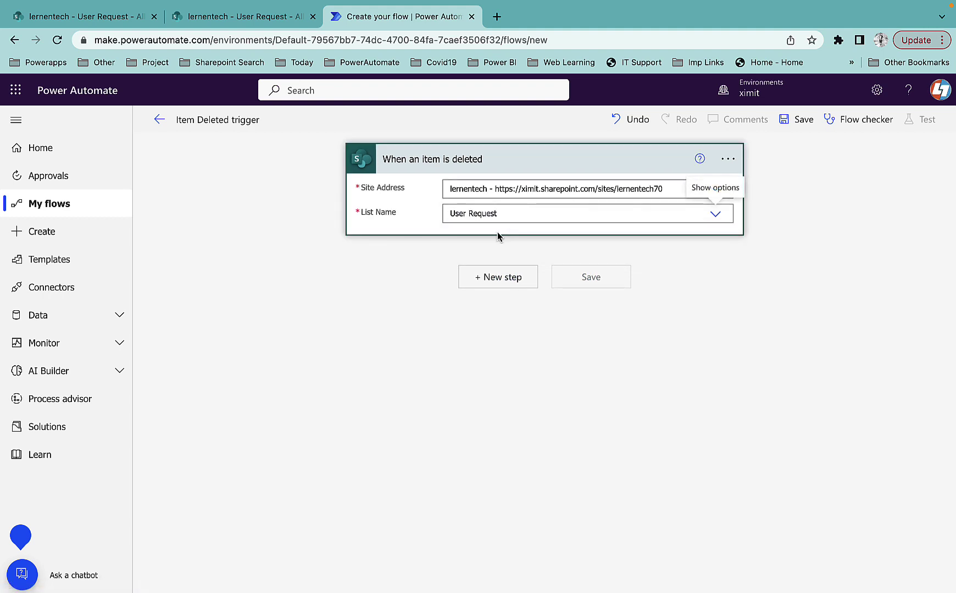
{"action": "left_click", "coordinate": [501, 281]}
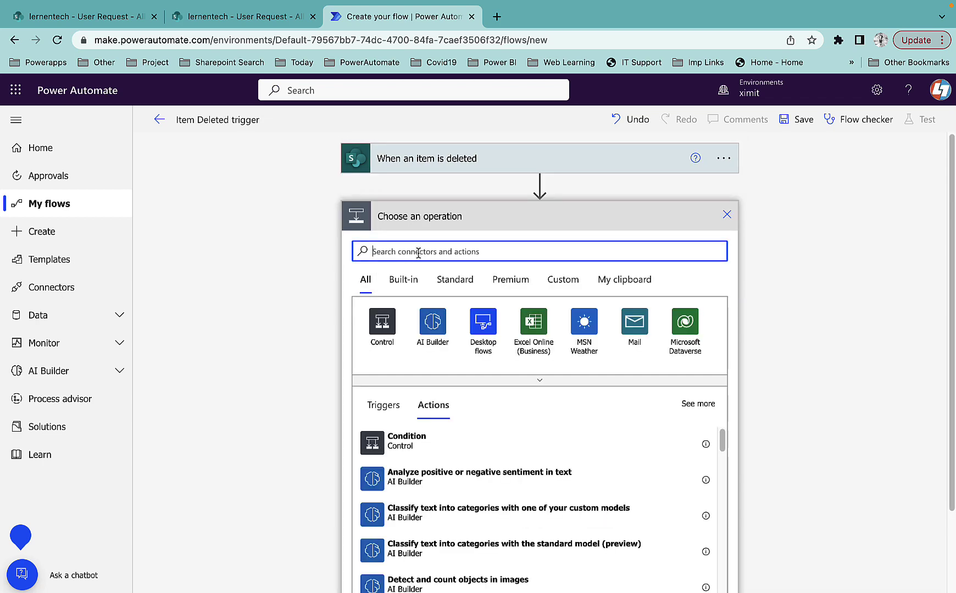
Add a Data Operation Compose action whose input is the deleted item's body token
{"action": "type", "text": "com"}
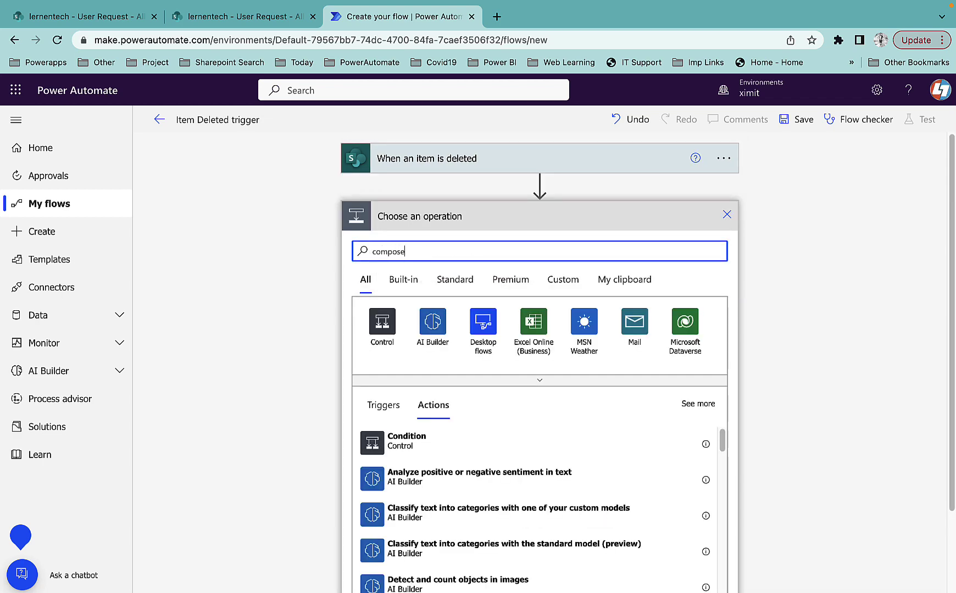
{"action": "type", "text": "pose"}
{"action": "left_click", "coordinate": [389, 325]}
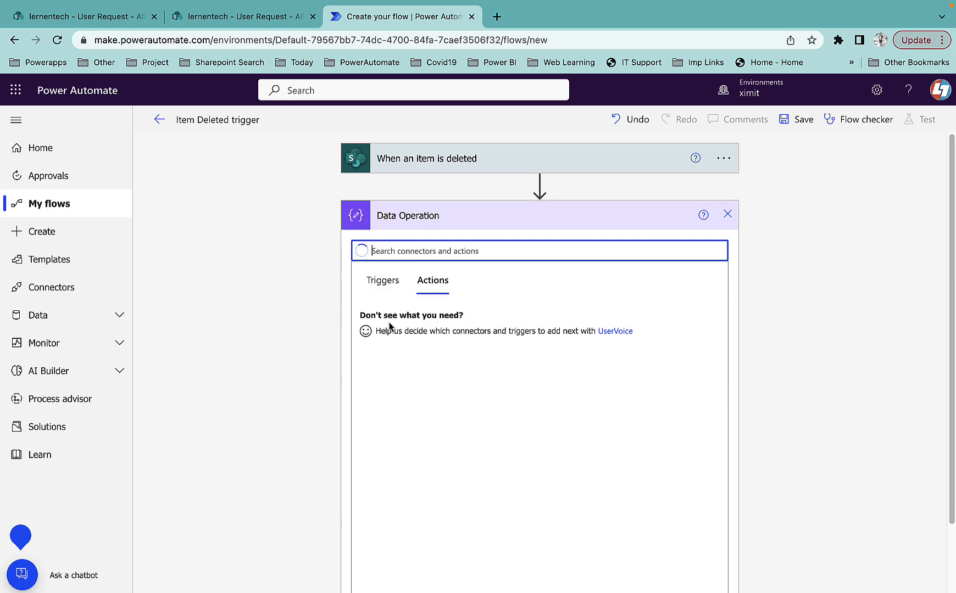
{"action": "left_click", "coordinate": [422, 315]}
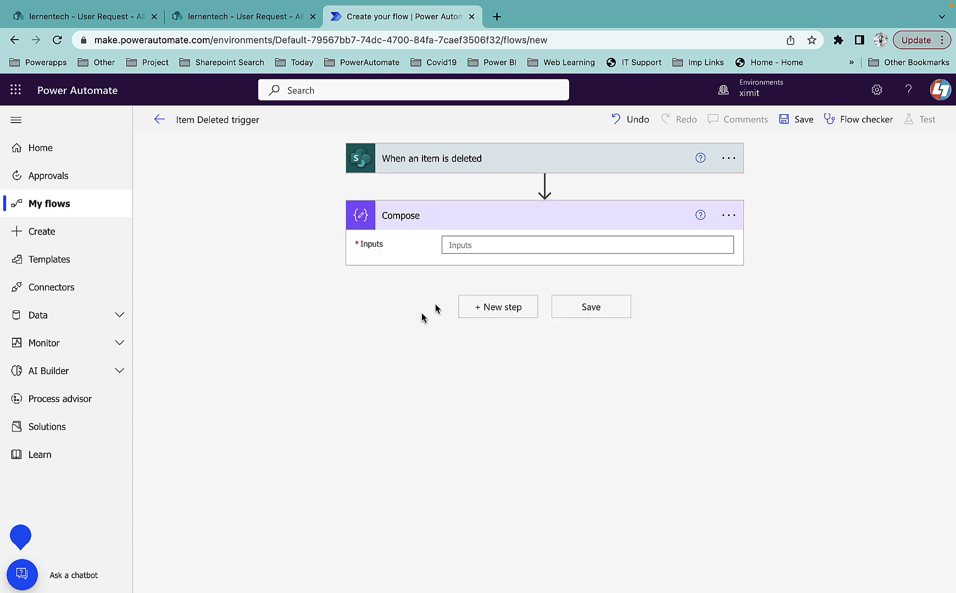
{"action": "left_click", "coordinate": [476, 247]}
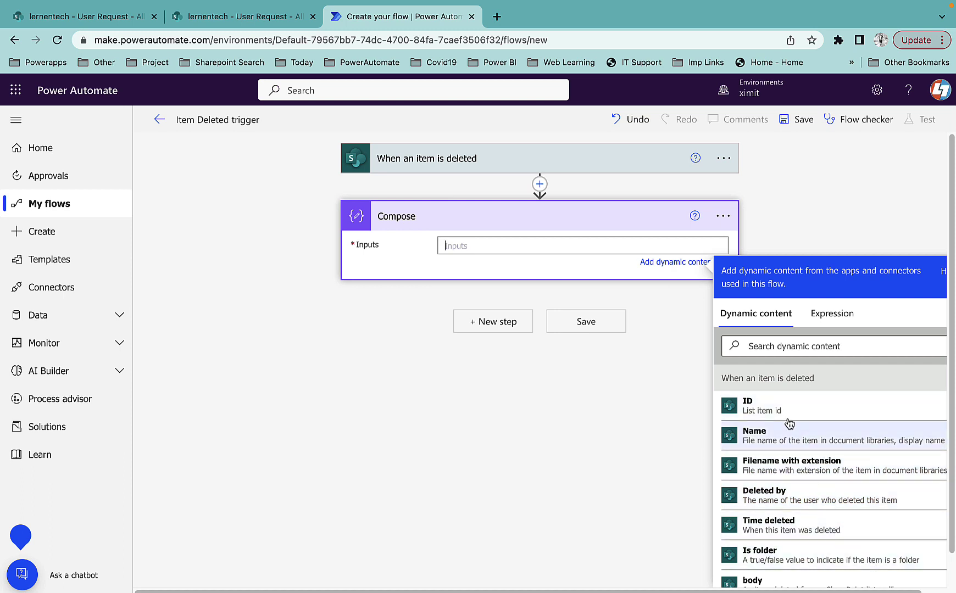
{"action": "scroll", "coordinate": [772, 440], "scroll_direction": "down", "scroll_amount": 1}
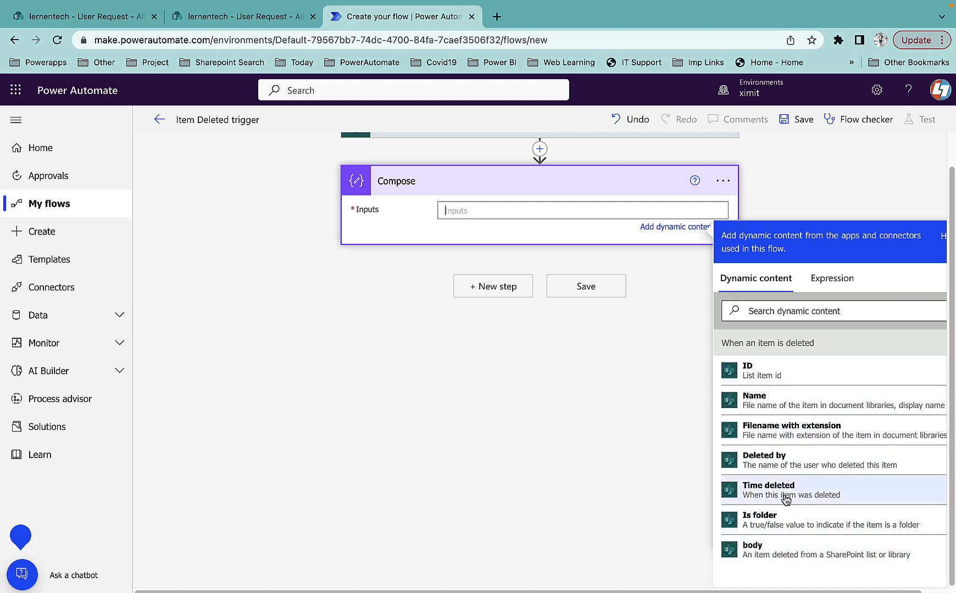
{"action": "left_click", "coordinate": [767, 552]}
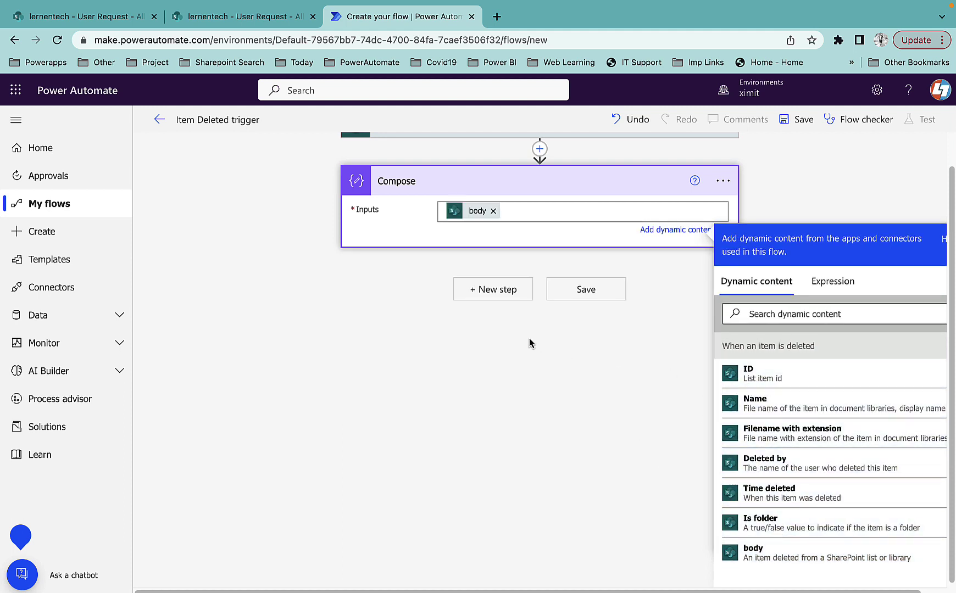
{"action": "left_click", "coordinate": [486, 323]}
Add a Send an email (V2) action addressed to the suggested recipient
{"action": "left_click", "coordinate": [483, 315]}
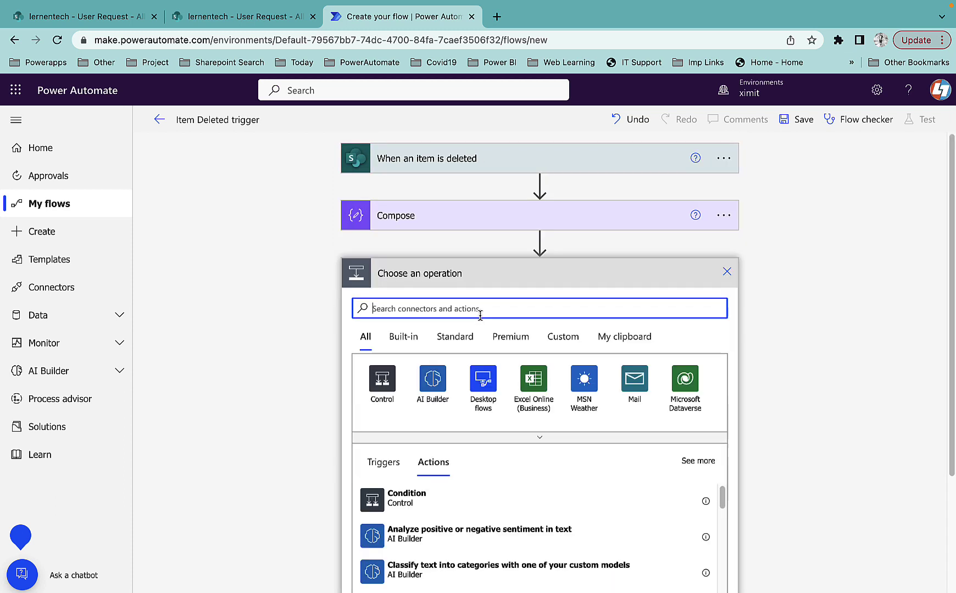
{"action": "type", "text": "send email"}
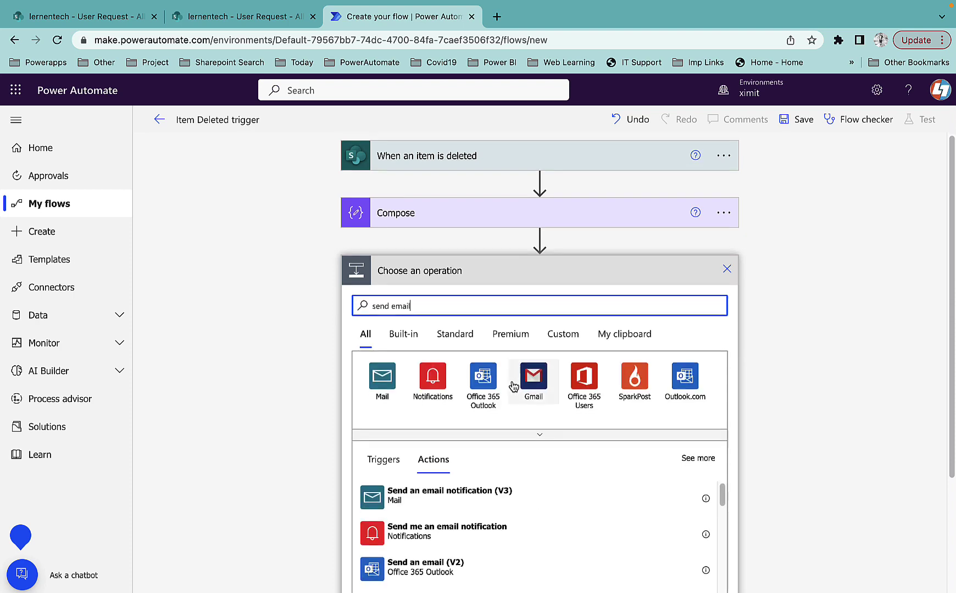
{"action": "scroll", "coordinate": [511, 388], "scroll_direction": "down", "scroll_amount": 3}
{"action": "left_click", "coordinate": [517, 419]}
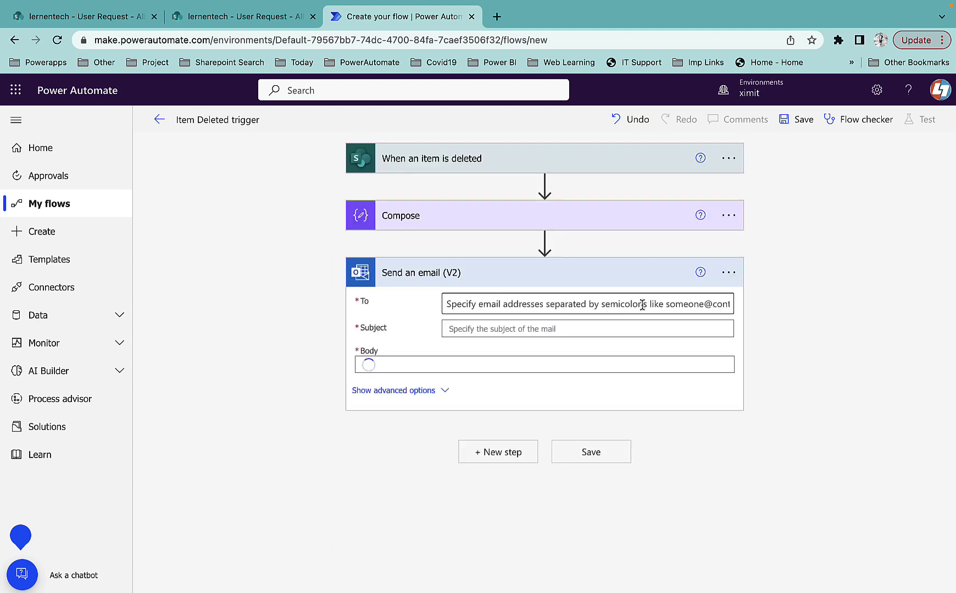
{"action": "left_click", "coordinate": [465, 304]}
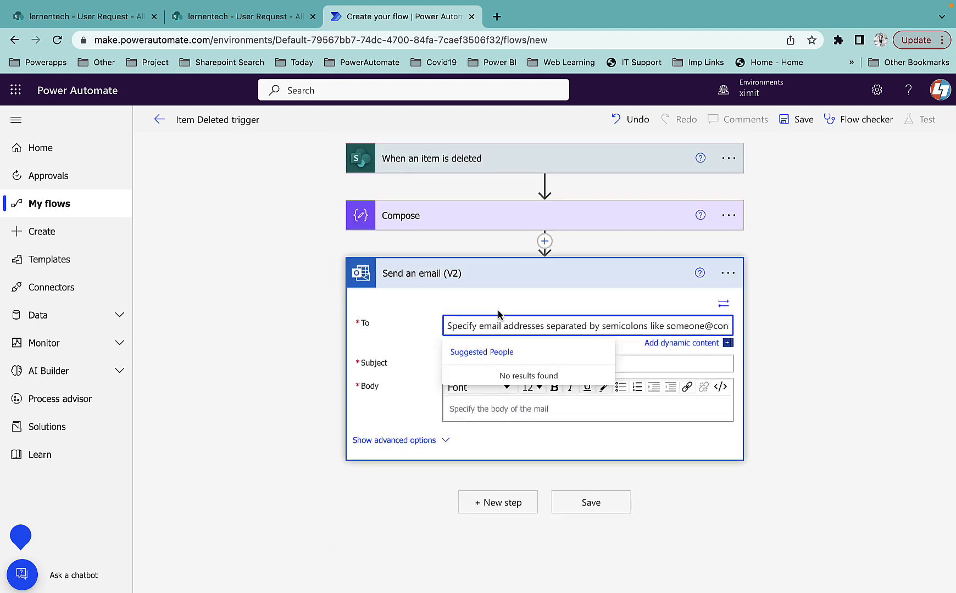
{"action": "type", "text": "praka"}
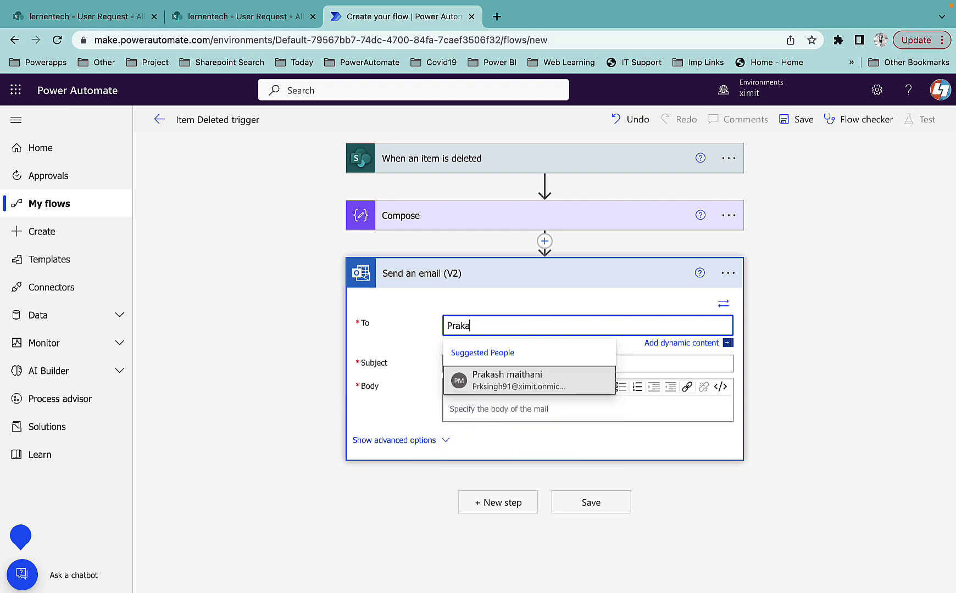
{"action": "left_click", "coordinate": [506, 389]}
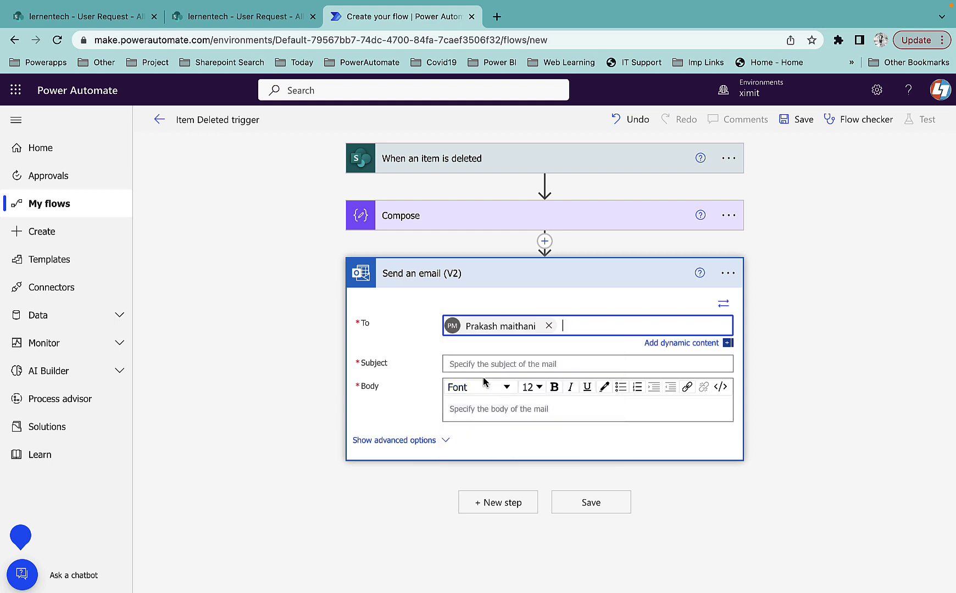
Set the email subject to 'Item Deleted' followed by the item's ID and Name
{"action": "left_click", "coordinate": [473, 365]}
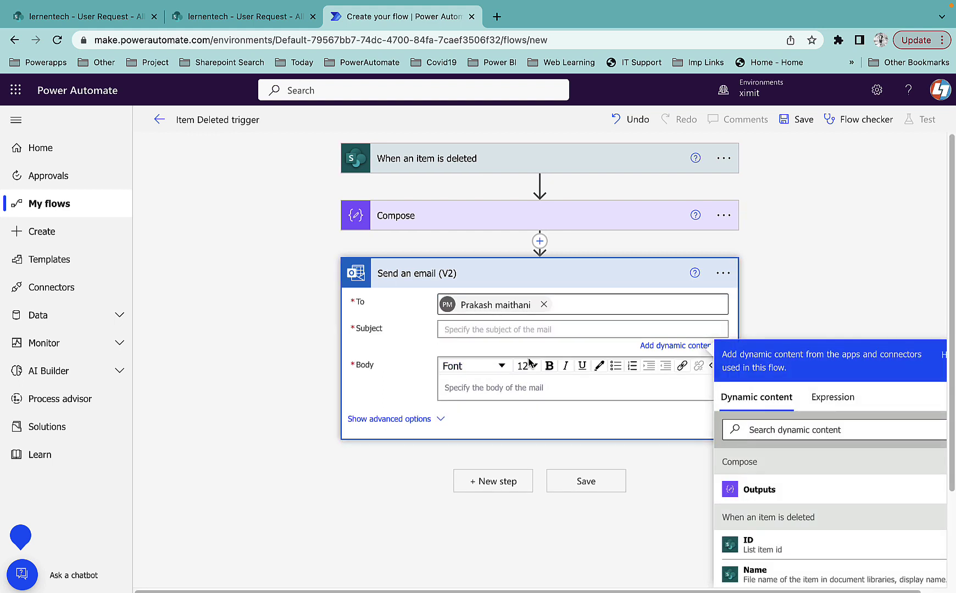
{"action": "type", "text": "Item Deleted"}
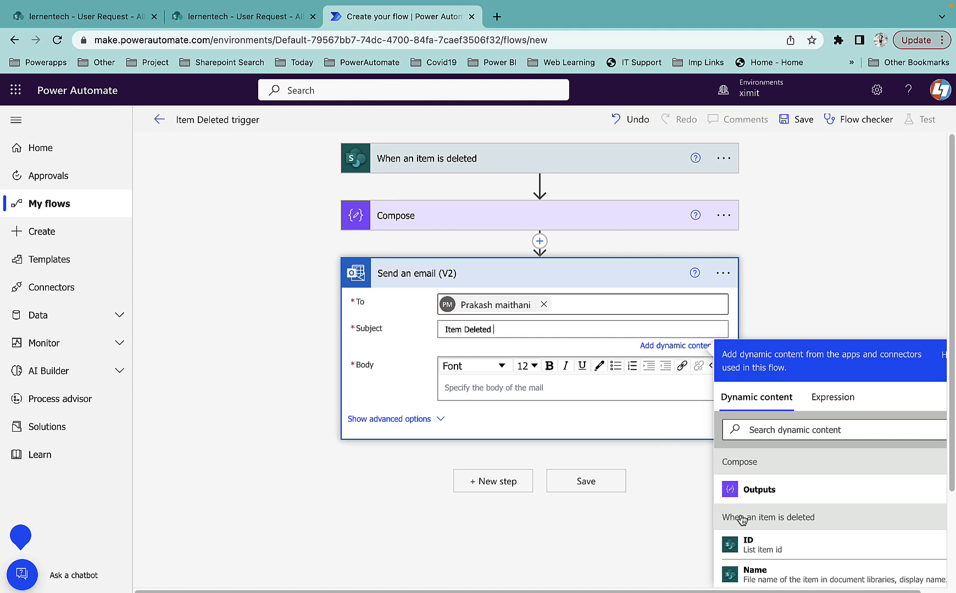
{"action": "left_click", "coordinate": [791, 549]}
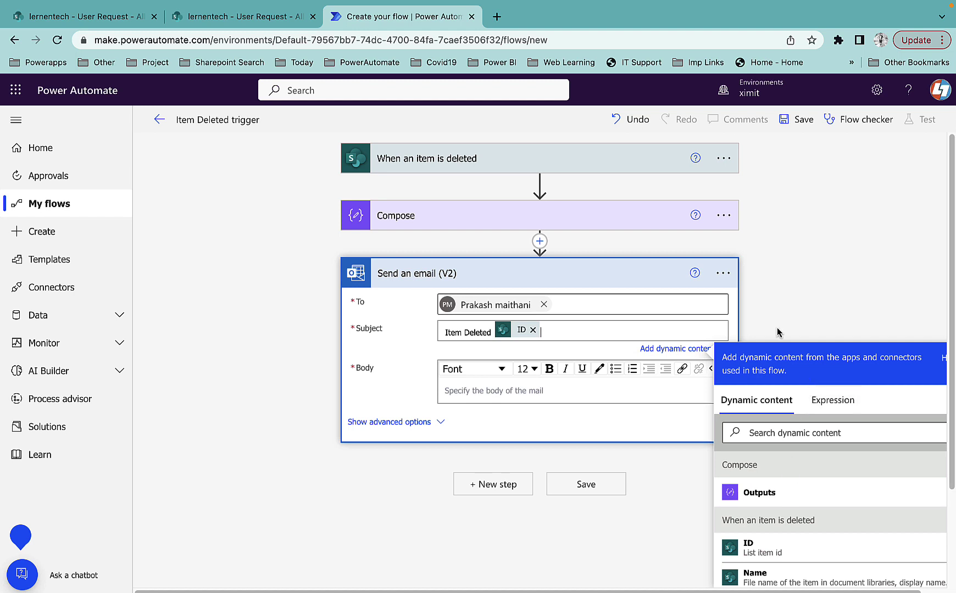
{"action": "scroll", "coordinate": [780, 335], "scroll_direction": "down", "scroll_amount": 1}
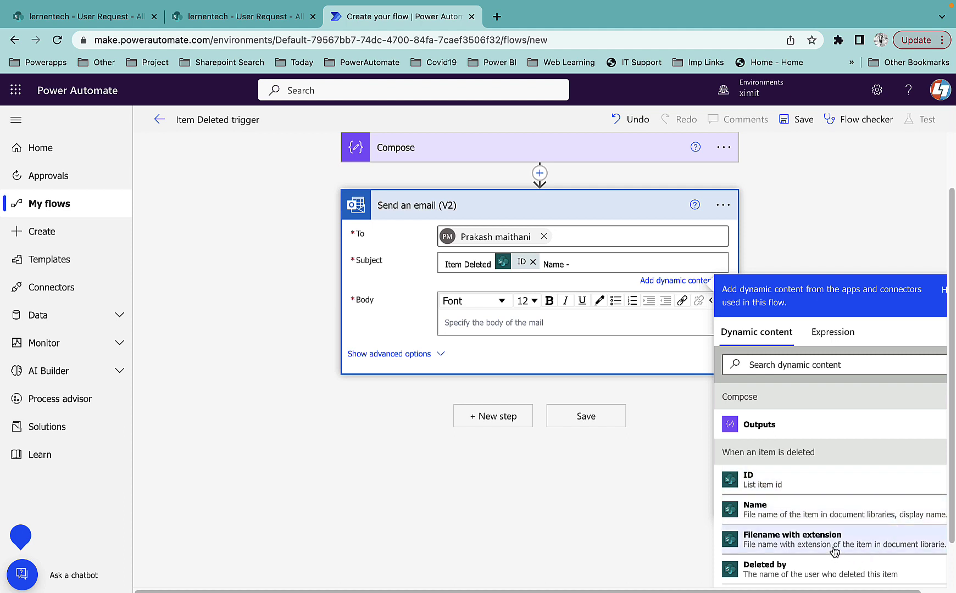
{"action": "left_click", "coordinate": [802, 516]}
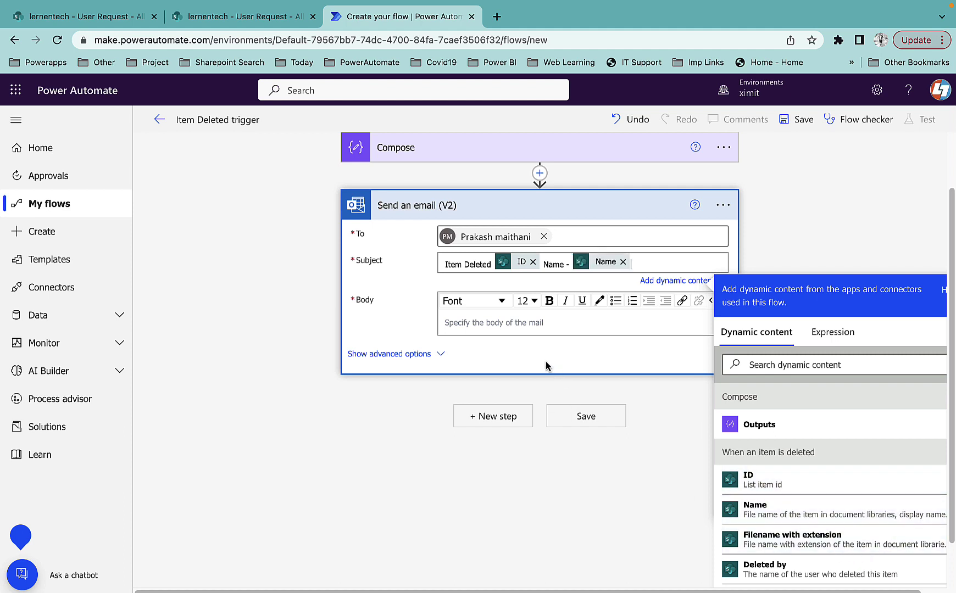
Put the Compose output in the email body and save the flow
{"action": "left_click", "coordinate": [508, 325]}
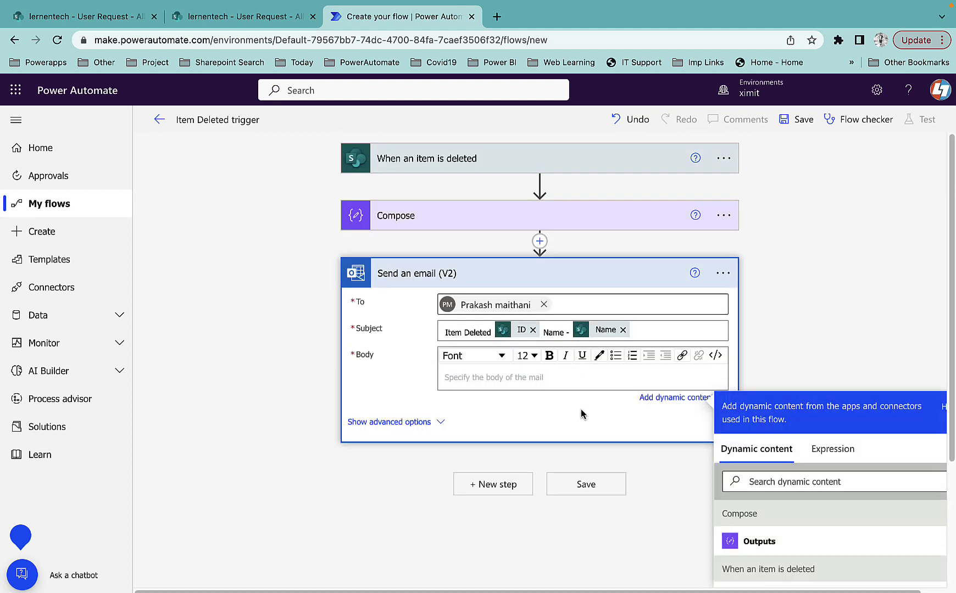
{"action": "left_click", "coordinate": [787, 540]}
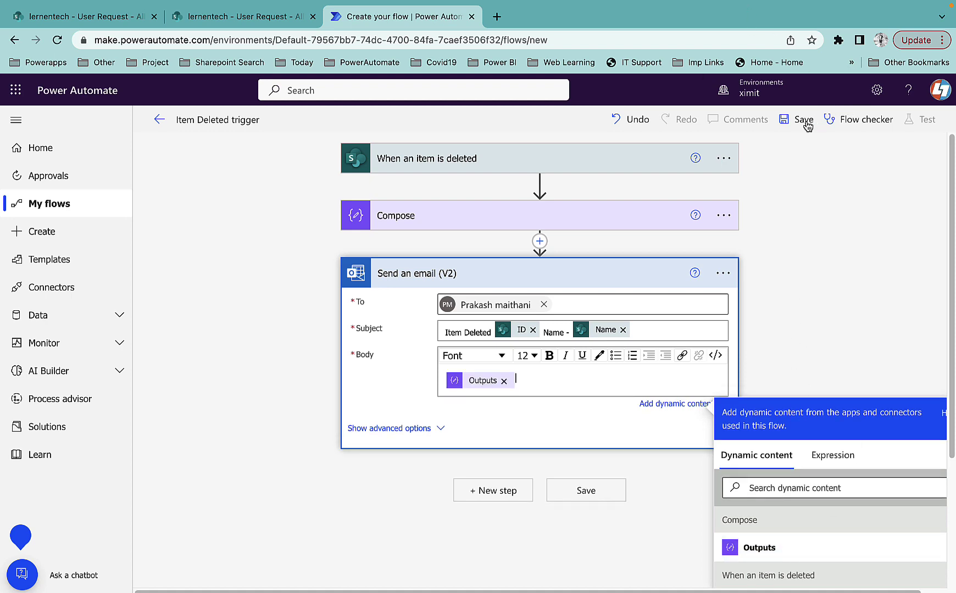
{"action": "left_click", "coordinate": [789, 124]}
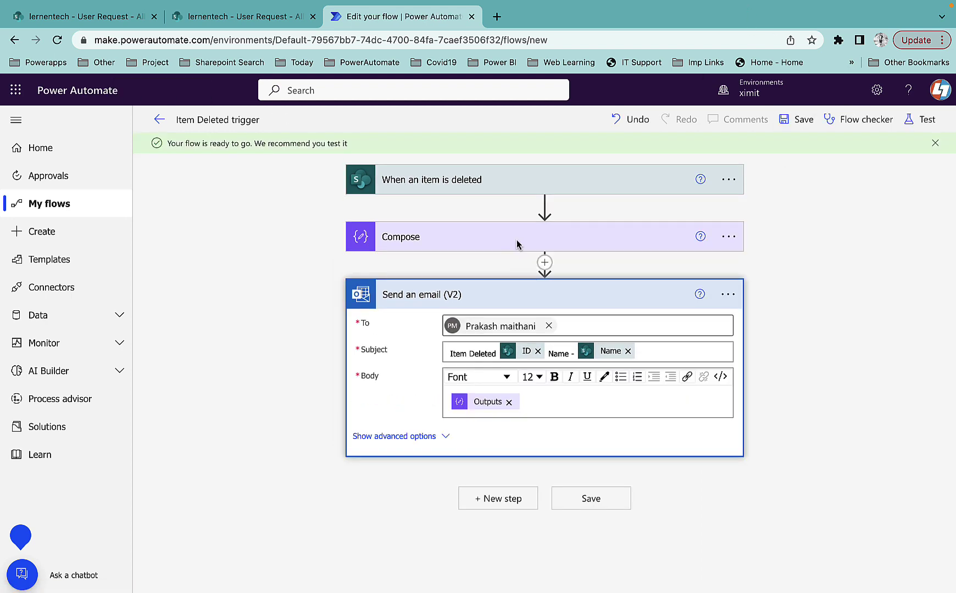
{"action": "left_click", "coordinate": [231, 18]}
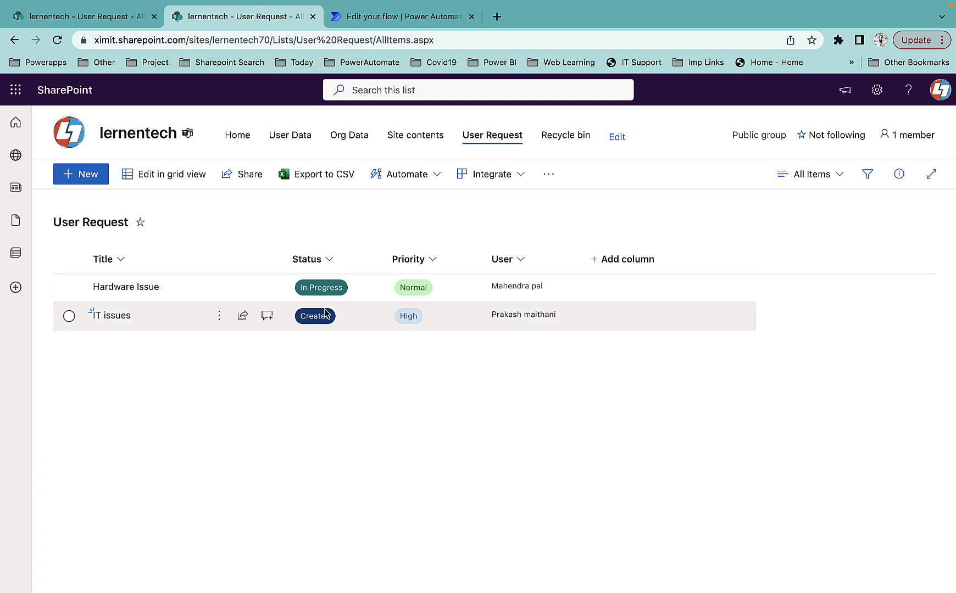
Delete the Hardware Issue and IT issues items from the User Request list
{"action": "left_click", "coordinate": [69, 289]}
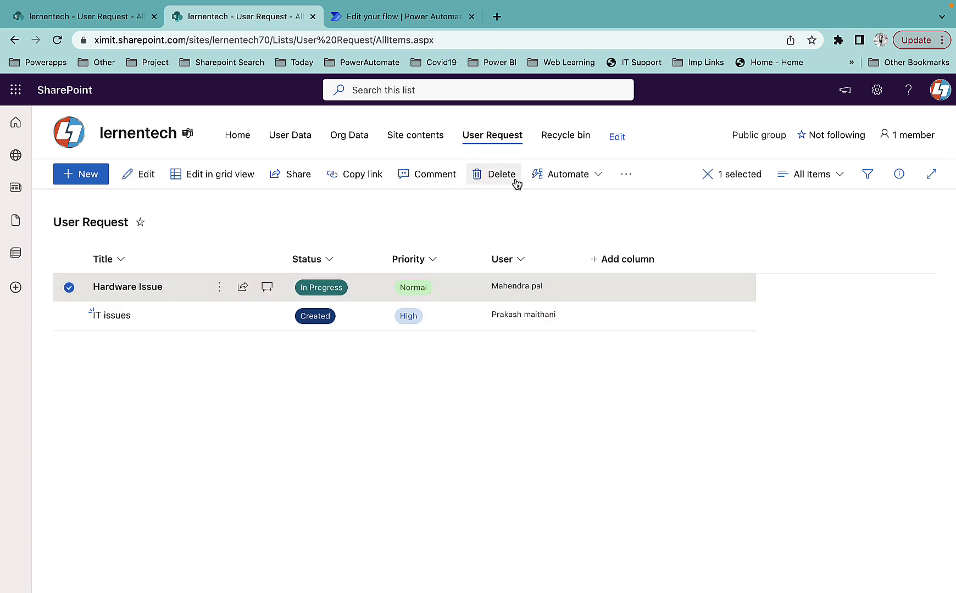
{"action": "left_click", "coordinate": [497, 174]}
{"action": "left_click", "coordinate": [519, 388]}
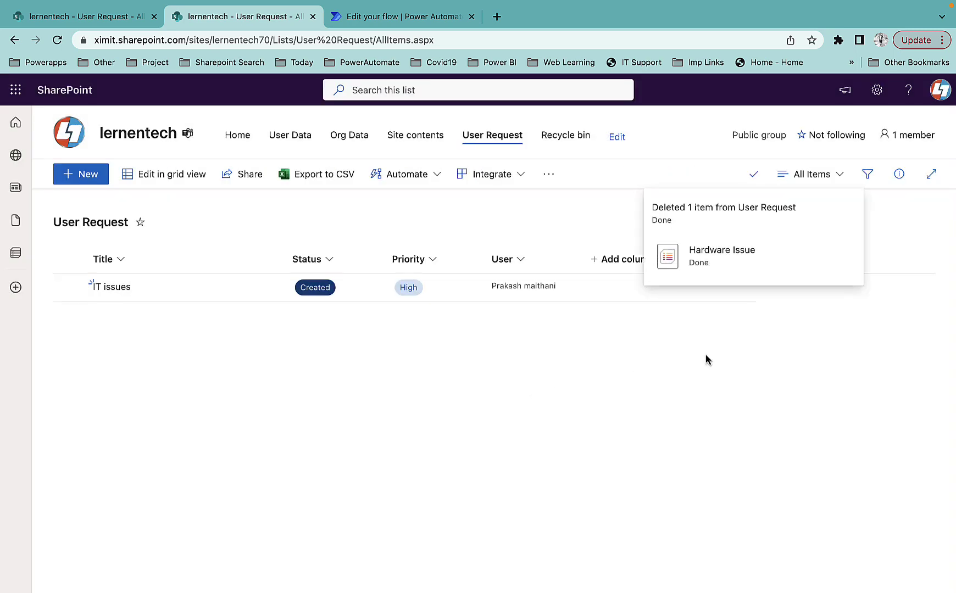
{"action": "left_click", "coordinate": [69, 287]}
{"action": "left_click", "coordinate": [495, 175]}
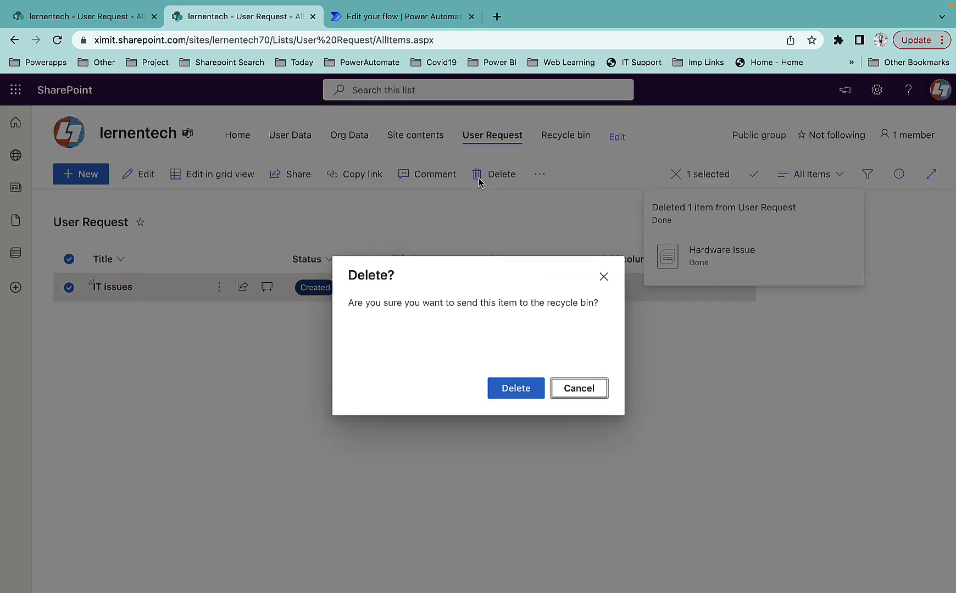
{"action": "left_click", "coordinate": [517, 389]}
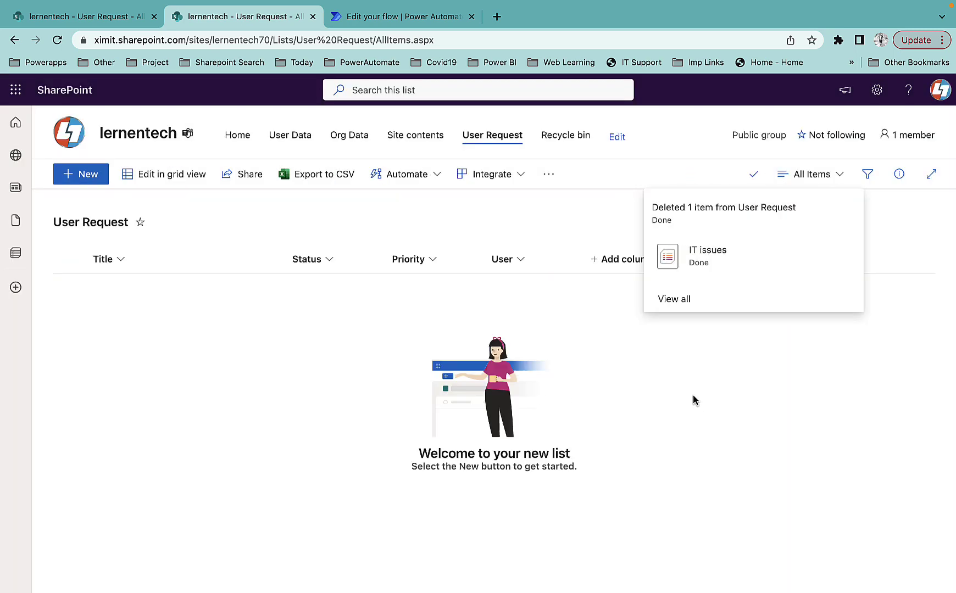
{"action": "key", "text": "ctrl+Tab"}
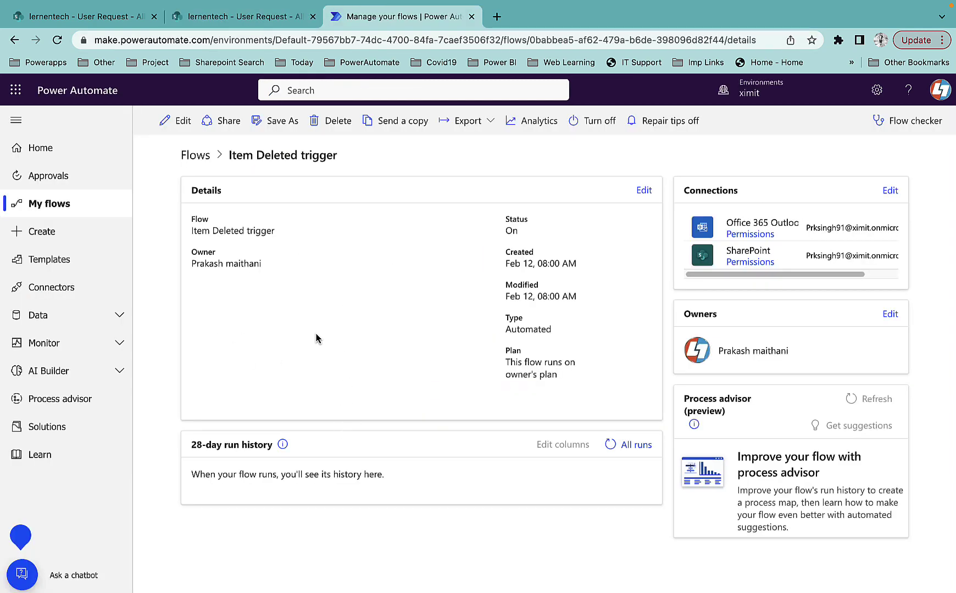
Create a blank automated flow using the SharePoint When a file is deleted trigger
{"action": "left_click", "coordinate": [82, 233]}
{"action": "left_click", "coordinate": [235, 244]}
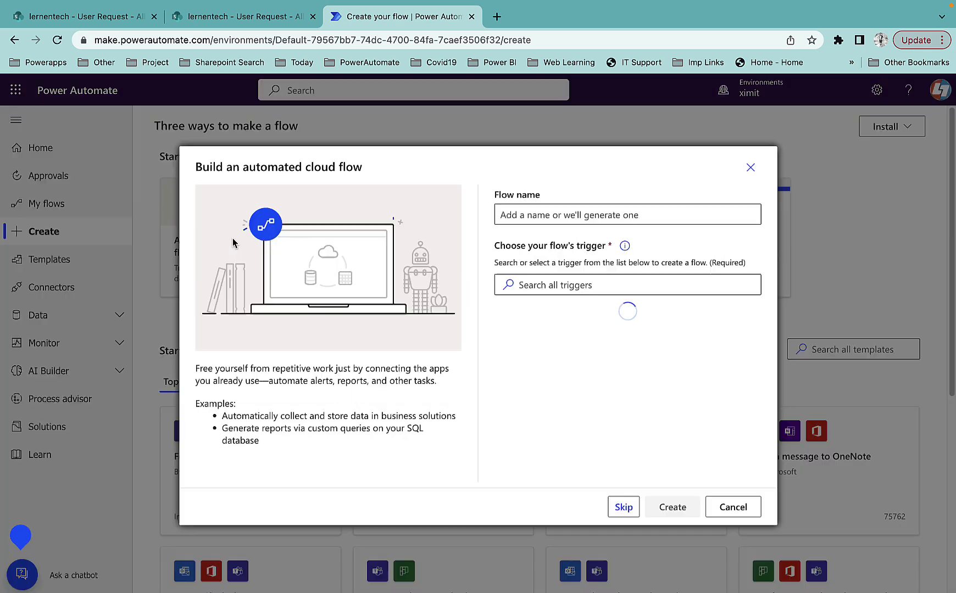
{"action": "left_click", "coordinate": [627, 504]}
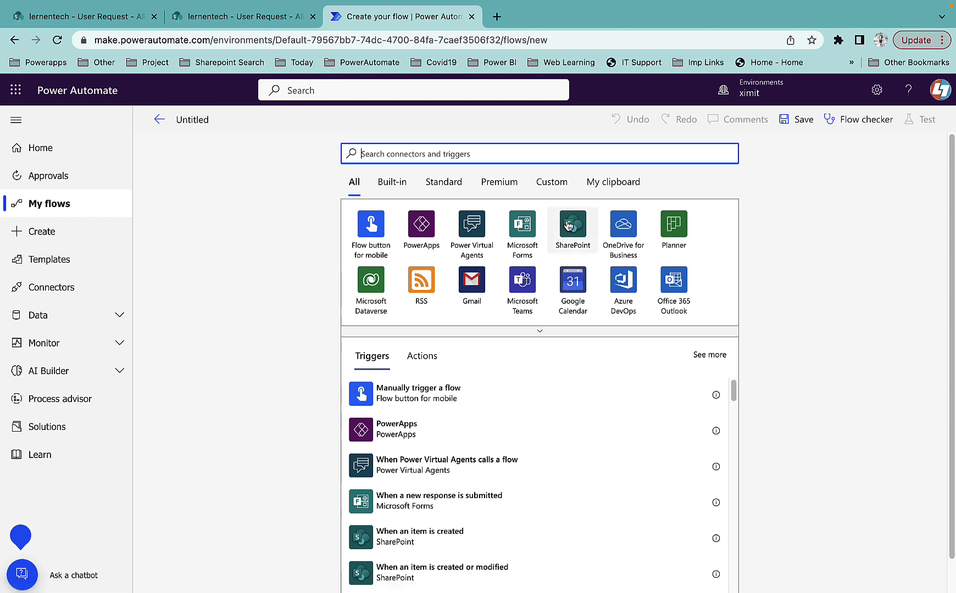
{"action": "left_click", "coordinate": [573, 222]}
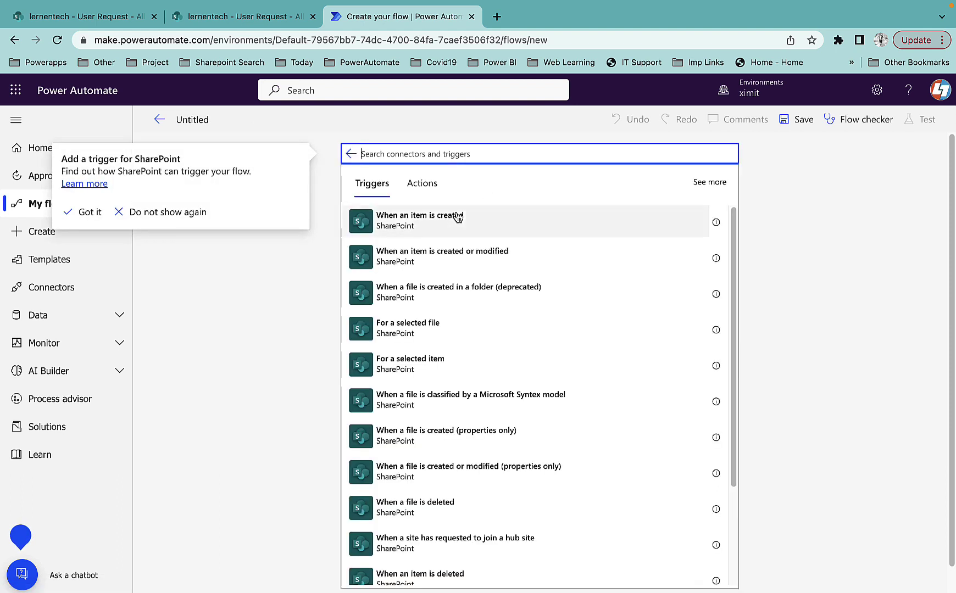
{"action": "type", "text": "dele"}
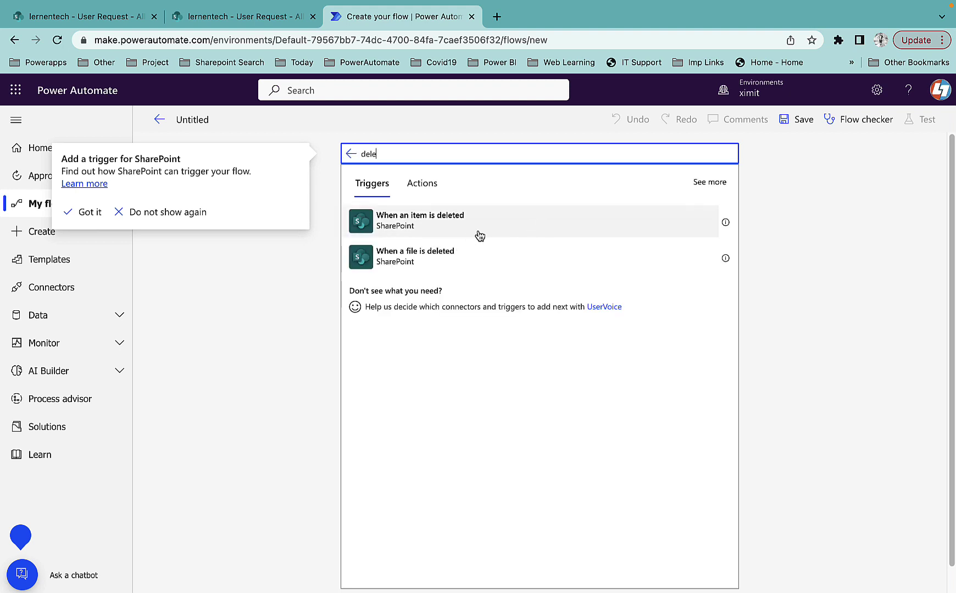
{"action": "left_click", "coordinate": [428, 262]}
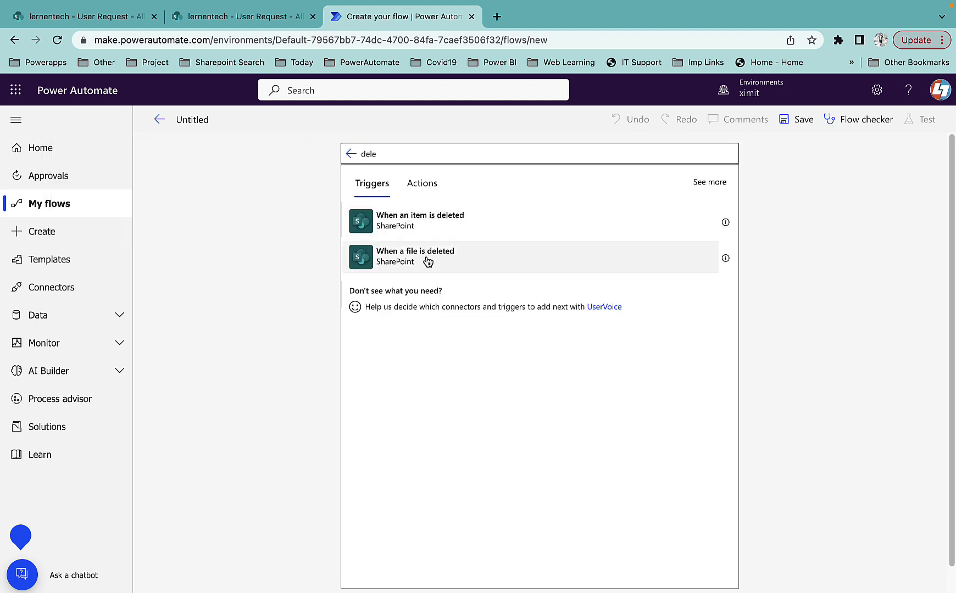
Set the trigger's site to lernentech and its library to User Data
{"action": "left_click", "coordinate": [539, 189]}
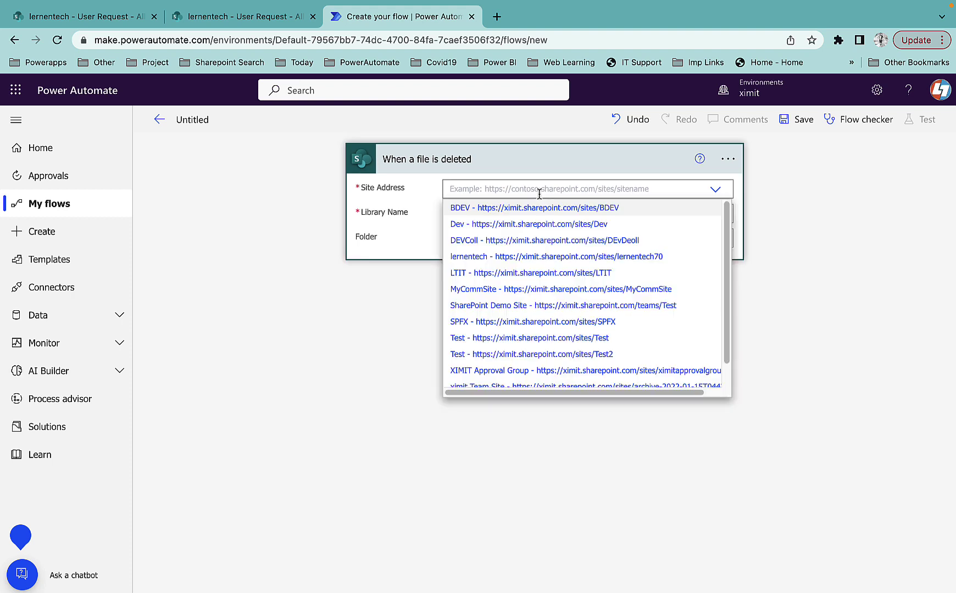
{"action": "left_click", "coordinate": [594, 256]}
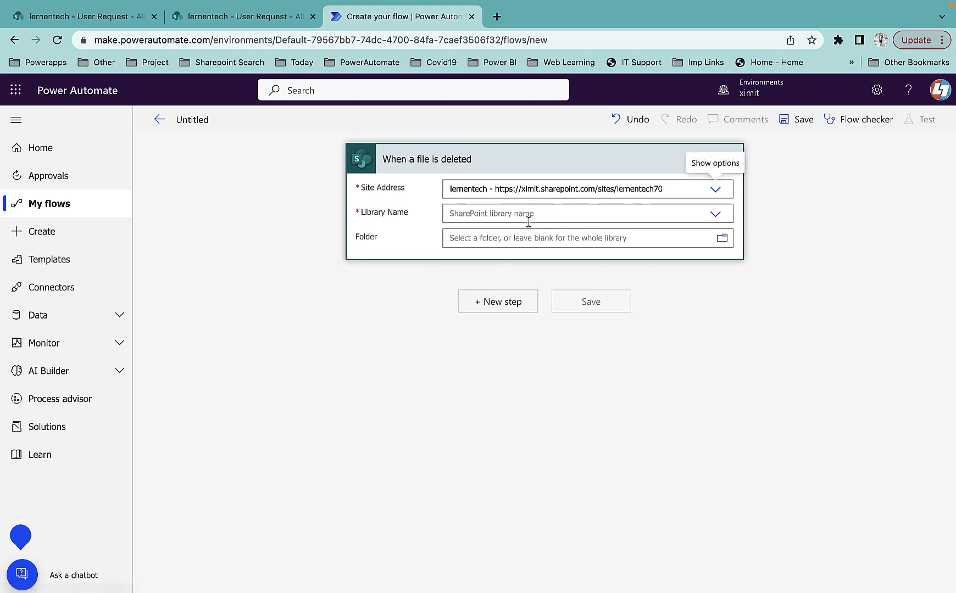
{"action": "left_click", "coordinate": [531, 216]}
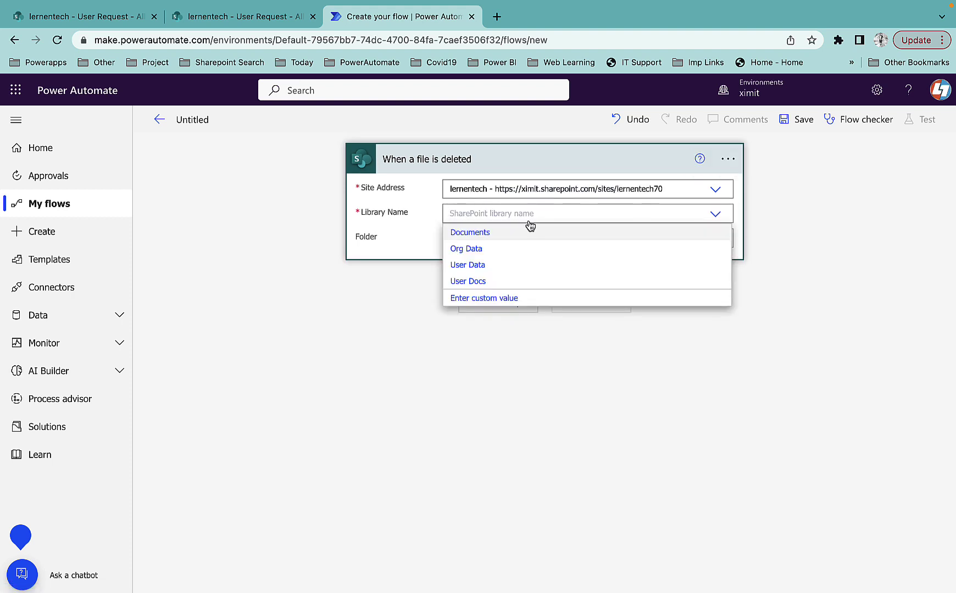
{"action": "left_click", "coordinate": [486, 281]}
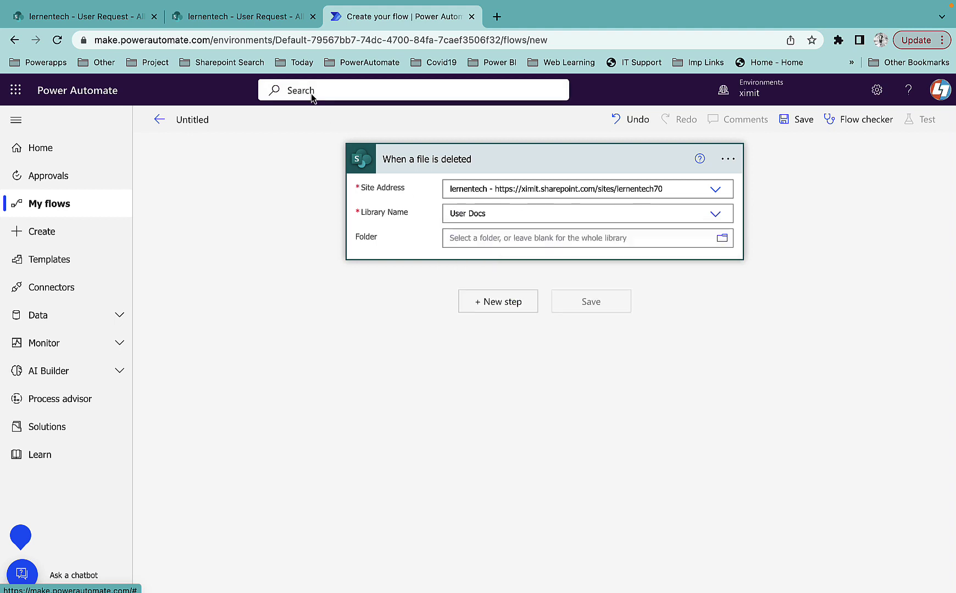
{"action": "left_click", "coordinate": [248, 18]}
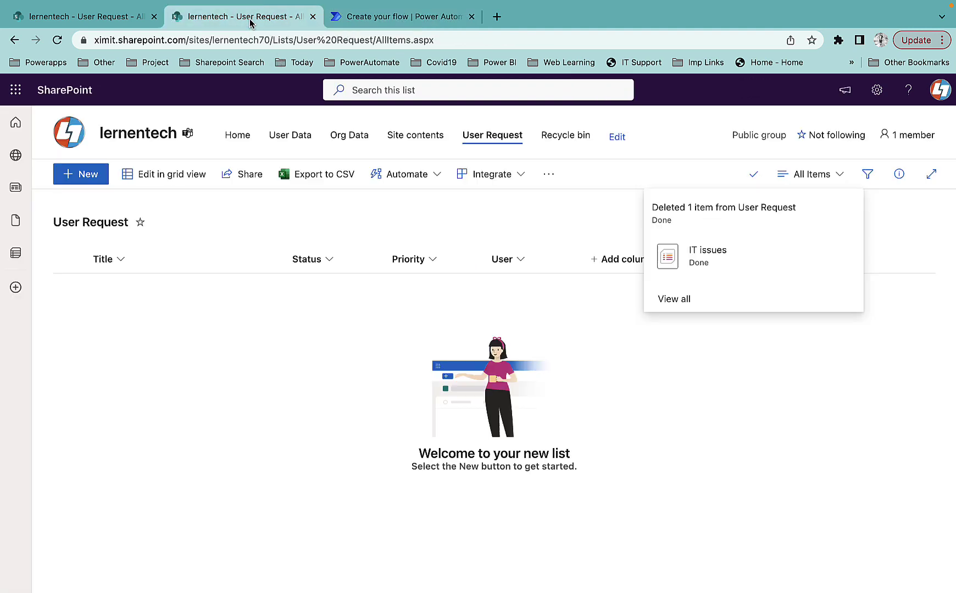
{"action": "left_click", "coordinate": [294, 142]}
{"action": "left_click", "coordinate": [359, 18]}
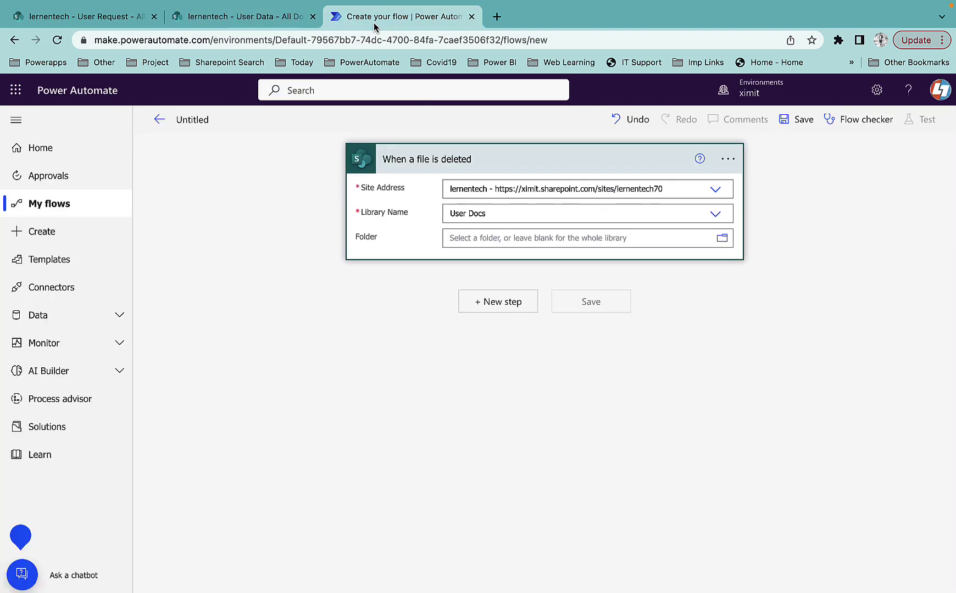
{"action": "left_click", "coordinate": [538, 215]}
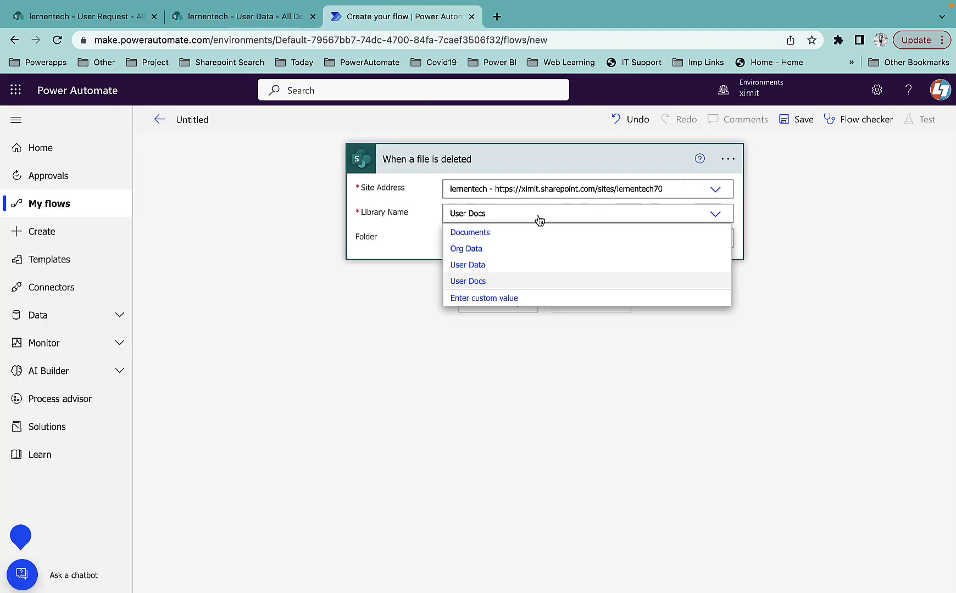
{"action": "left_click", "coordinate": [494, 266]}
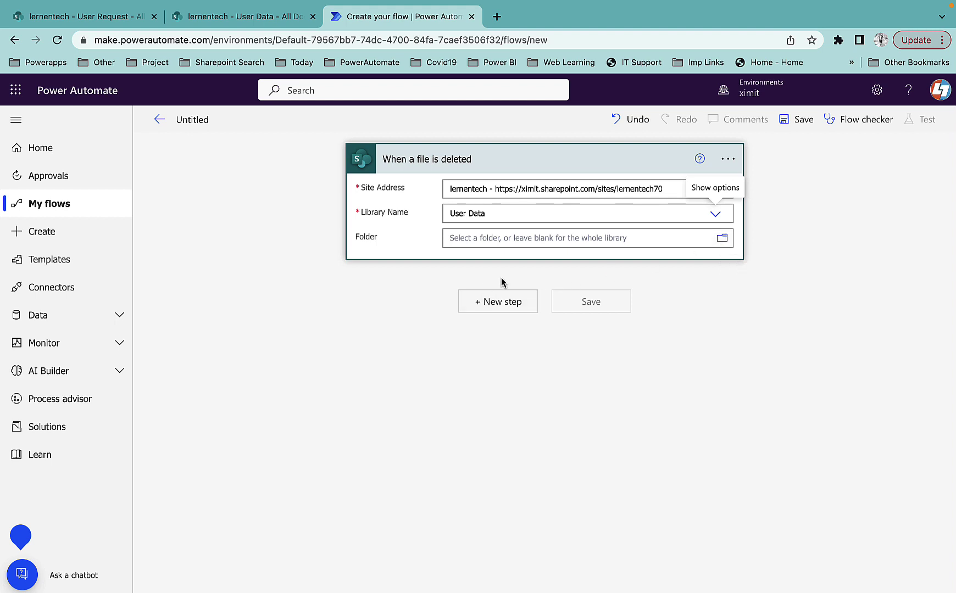
Add a Compose action whose input is the deleted file's body token
{"action": "left_click", "coordinate": [501, 303]}
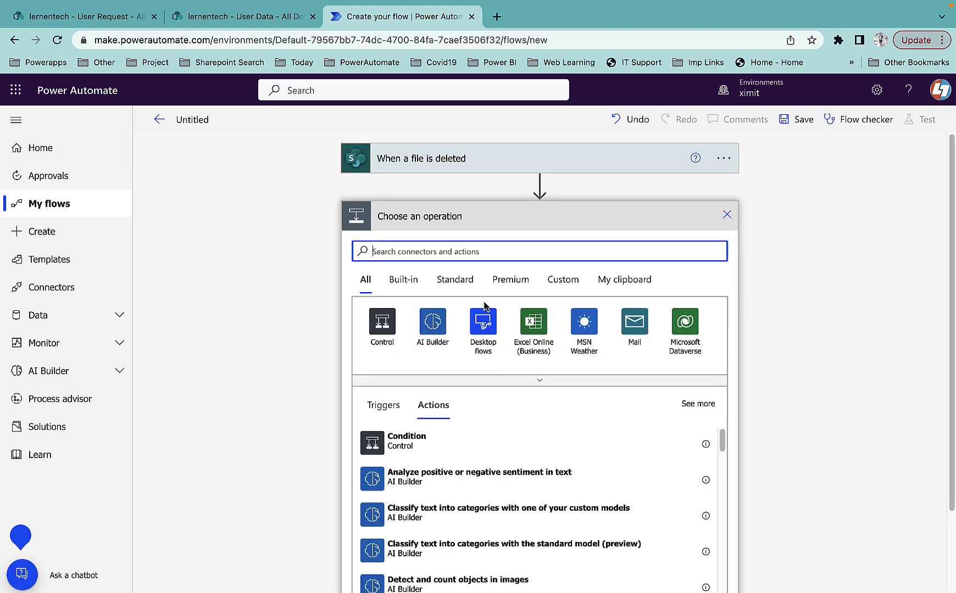
{"action": "type", "text": "co"}
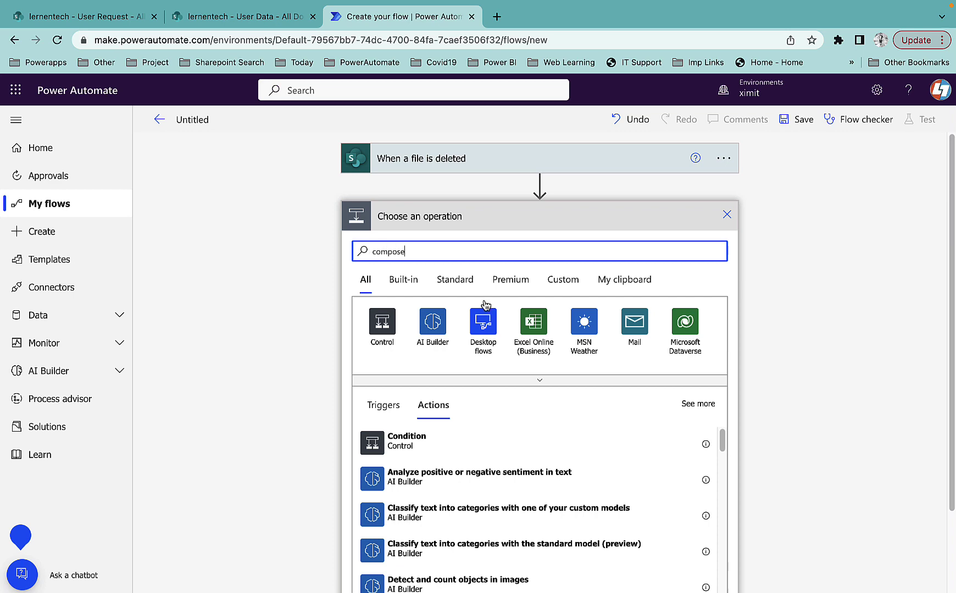
{"action": "type", "text": "mpose"}
{"action": "left_click", "coordinate": [433, 437]}
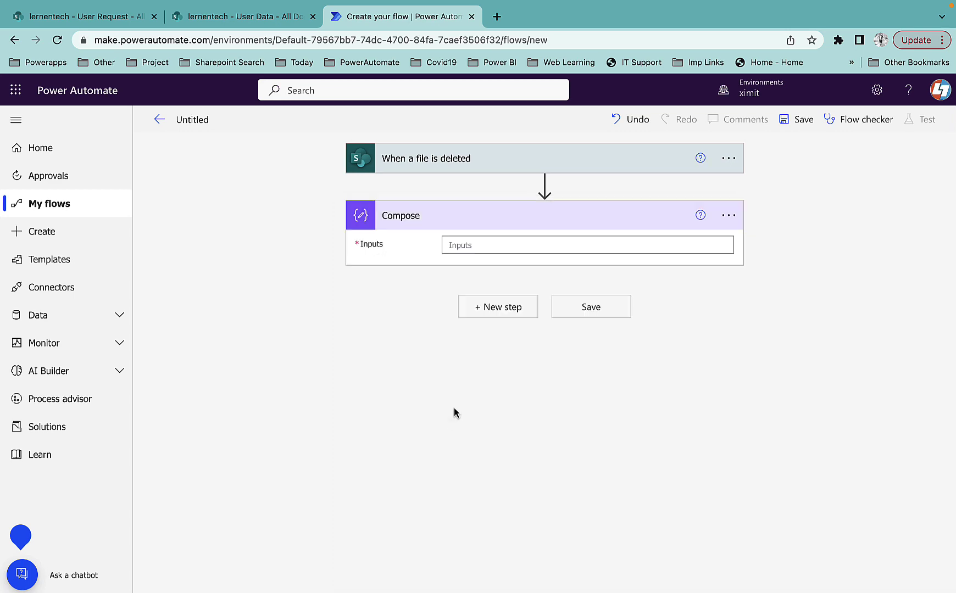
{"action": "left_click", "coordinate": [474, 250]}
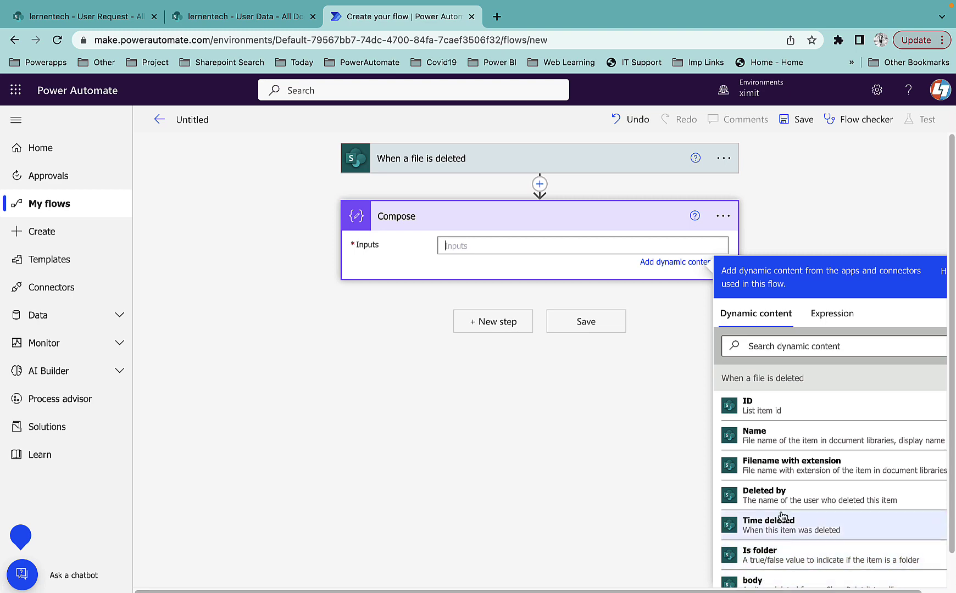
{"action": "scroll", "coordinate": [783, 514], "scroll_direction": "down", "scroll_amount": 1}
{"action": "left_click", "coordinate": [766, 549]}
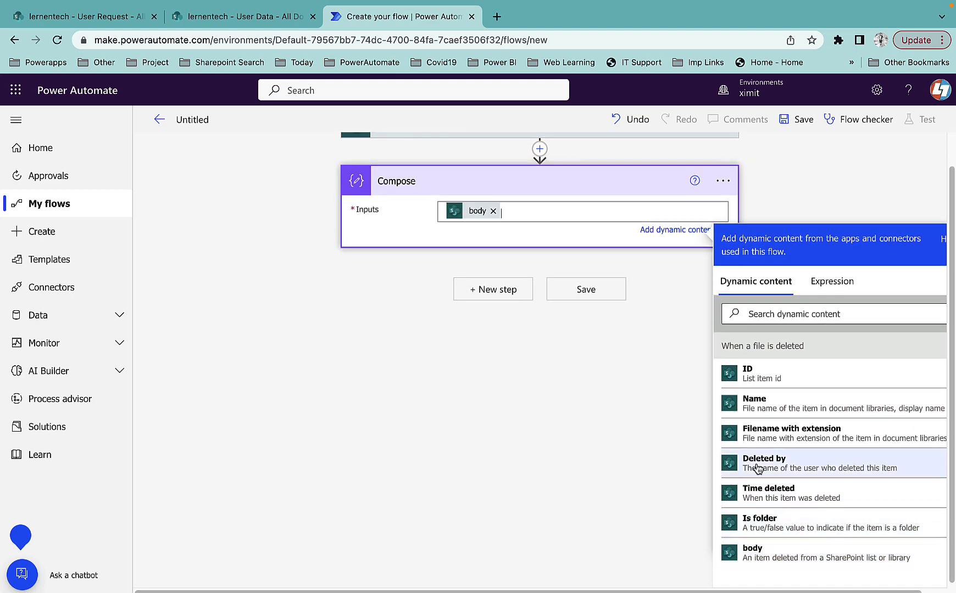
{"action": "left_click", "coordinate": [500, 297]}
Add a Send an email (V2) action addressed to the suggested recipient
{"action": "type", "text": "send"}
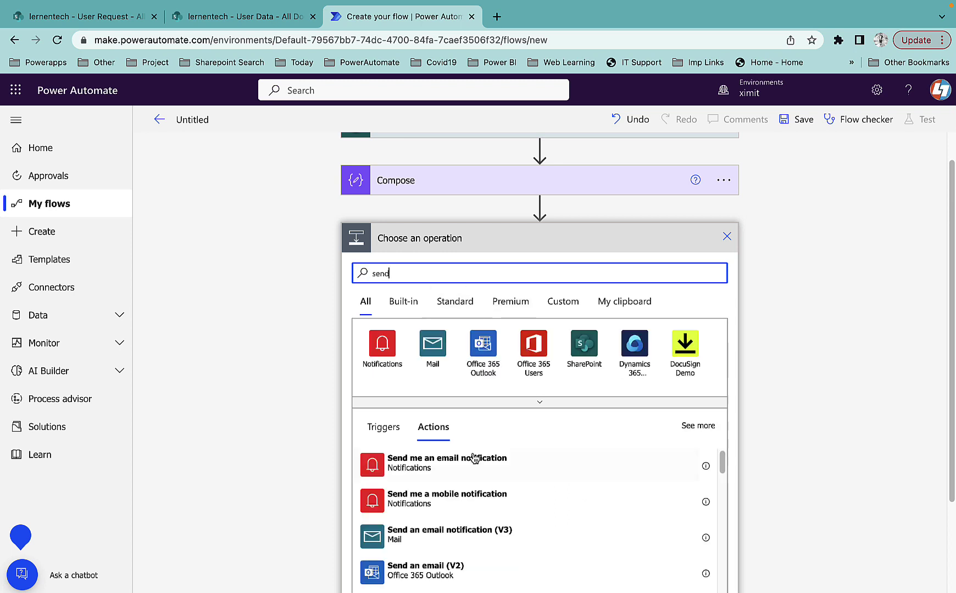
{"action": "scroll", "coordinate": [467, 516], "scroll_direction": "down", "scroll_amount": 3}
{"action": "scroll", "coordinate": [466, 514], "scroll_direction": "up", "scroll_amount": 2}
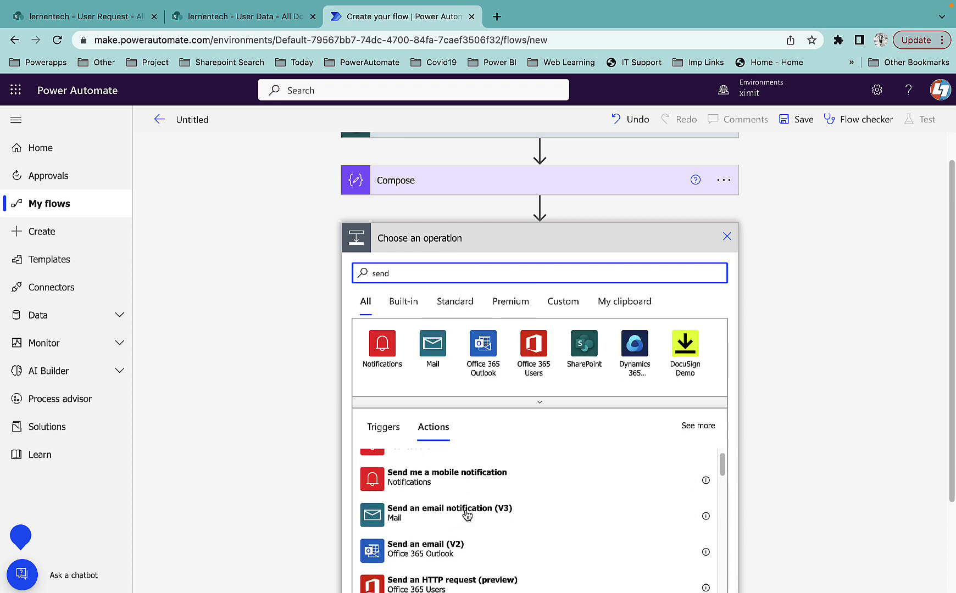
{"action": "left_click", "coordinate": [456, 551]}
{"action": "left_click", "coordinate": [482, 305]}
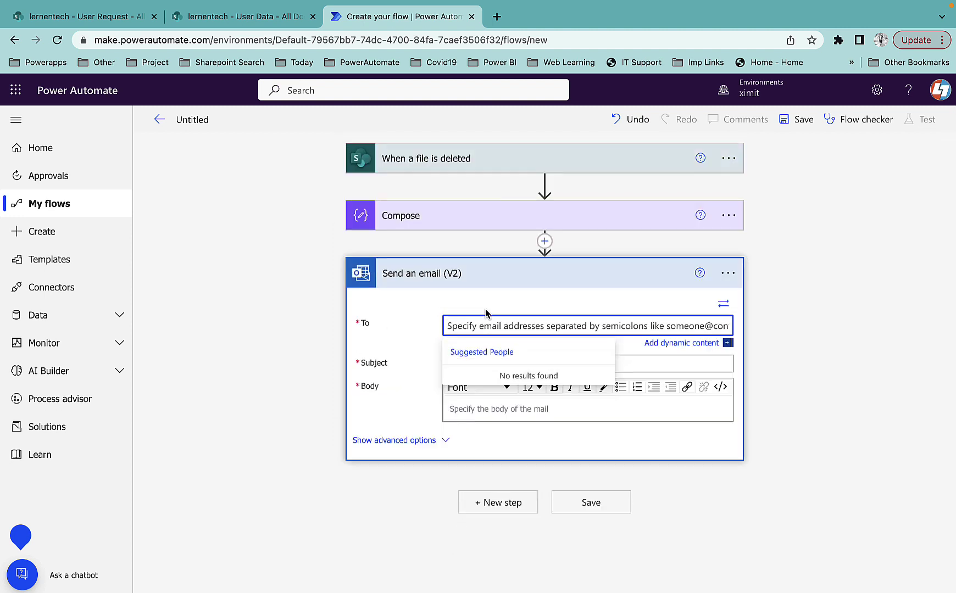
{"action": "type", "text": "prak"}
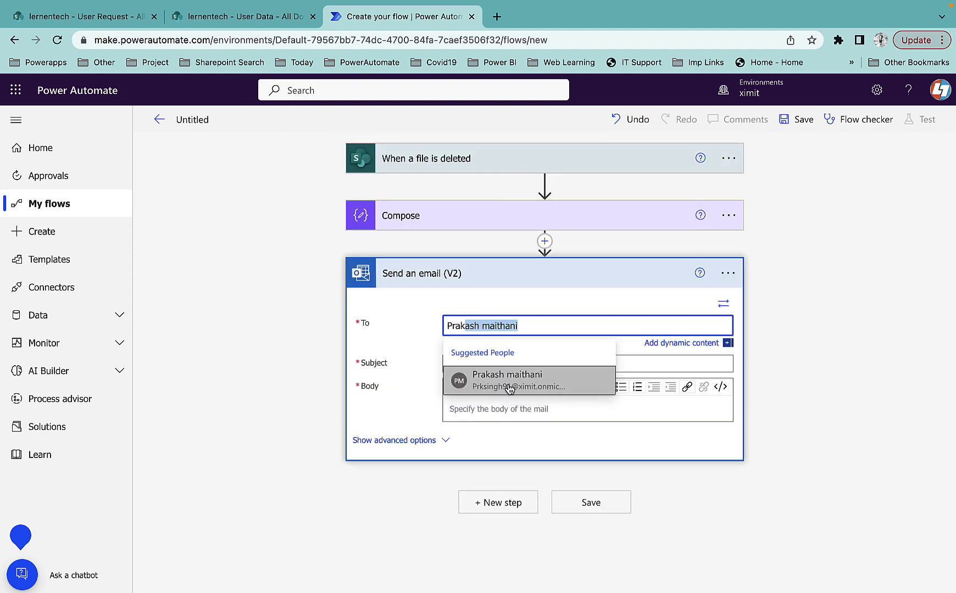
{"action": "left_click", "coordinate": [496, 378]}
Set subject 'File Deleted' plus file Name, body to Compose Outputs, and save
{"action": "left_click", "coordinate": [489, 365]}
{"action": "type", "text": "File Deleted"}
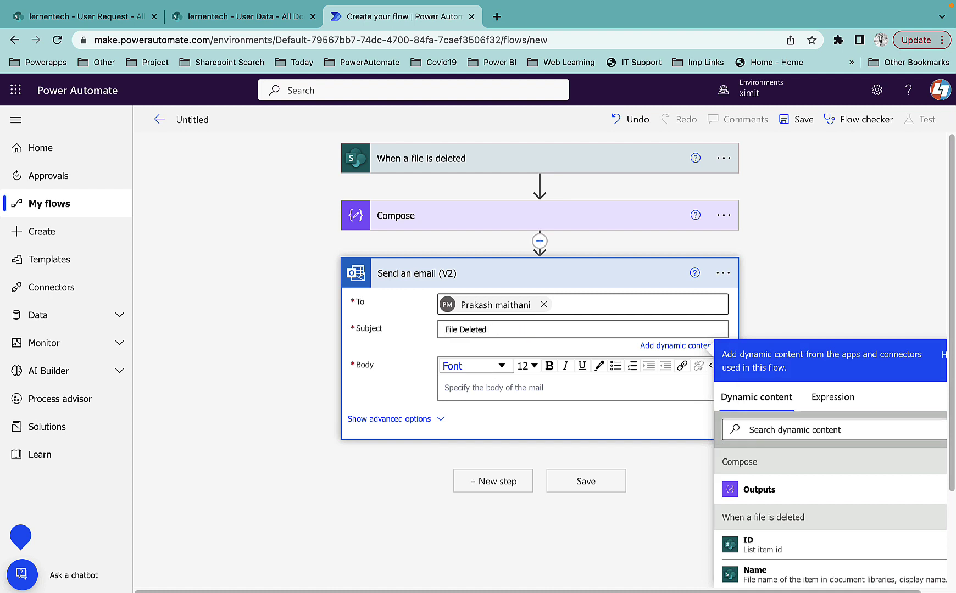
{"action": "left_click", "coordinate": [792, 574]}
{"action": "left_click", "coordinate": [471, 395]}
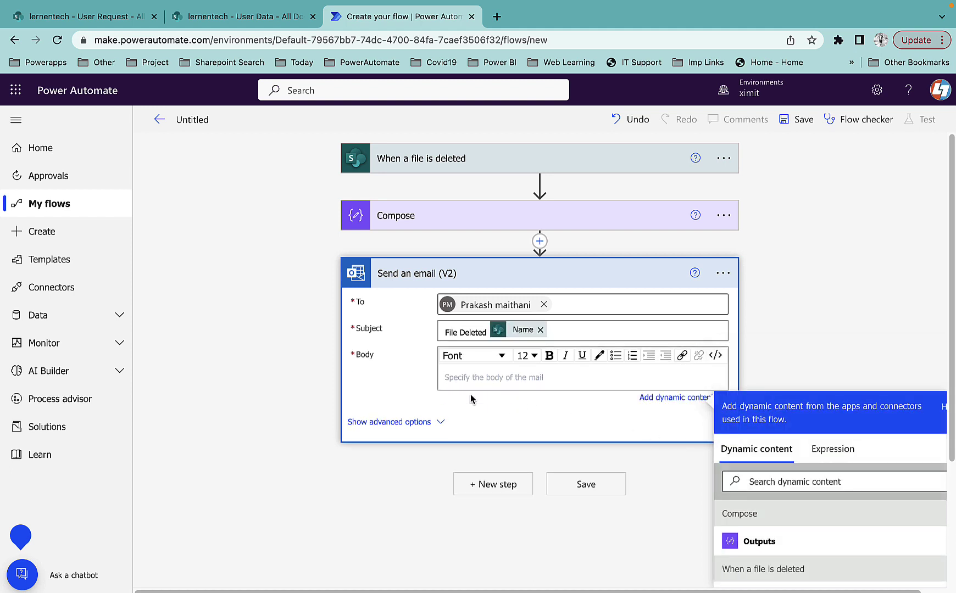
{"action": "left_click", "coordinate": [792, 548]}
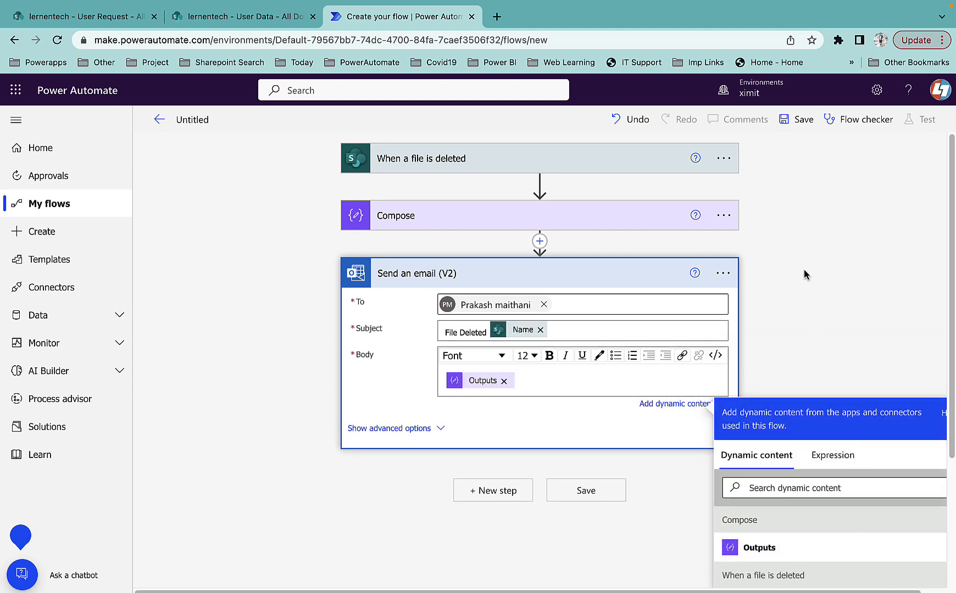
{"action": "left_click", "coordinate": [801, 120]}
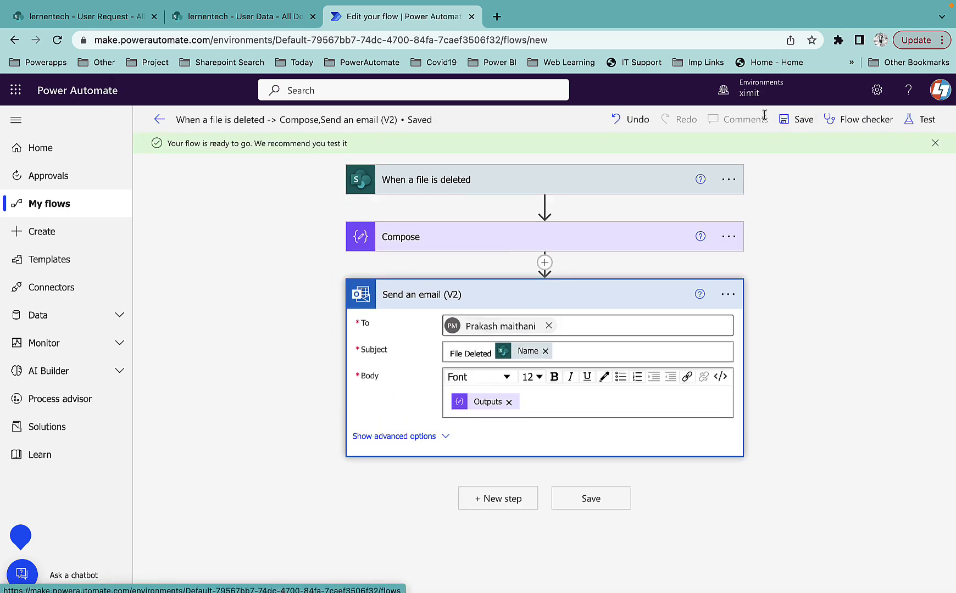
{"action": "left_click", "coordinate": [258, 16]}
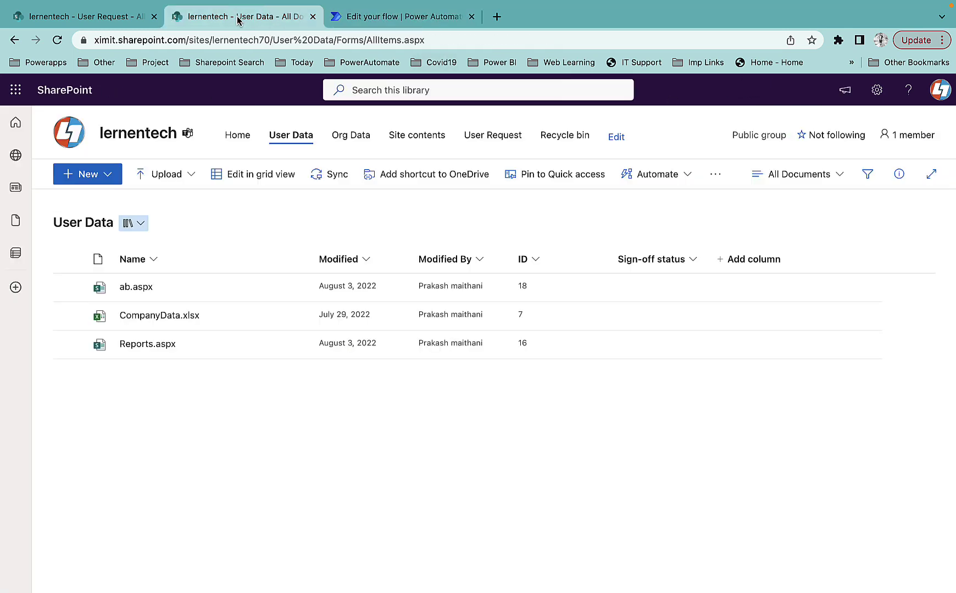
Delete ab.aspx and CompanyData.xlsx from the User Data library and refresh to confirm
{"action": "left_click", "coordinate": [412, 16]}
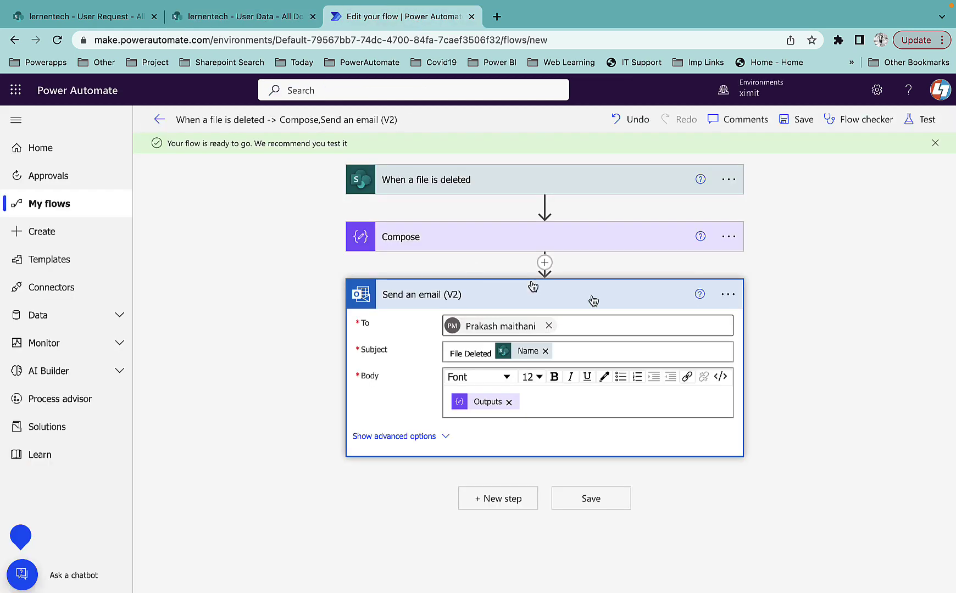
{"action": "left_click", "coordinate": [244, 17]}
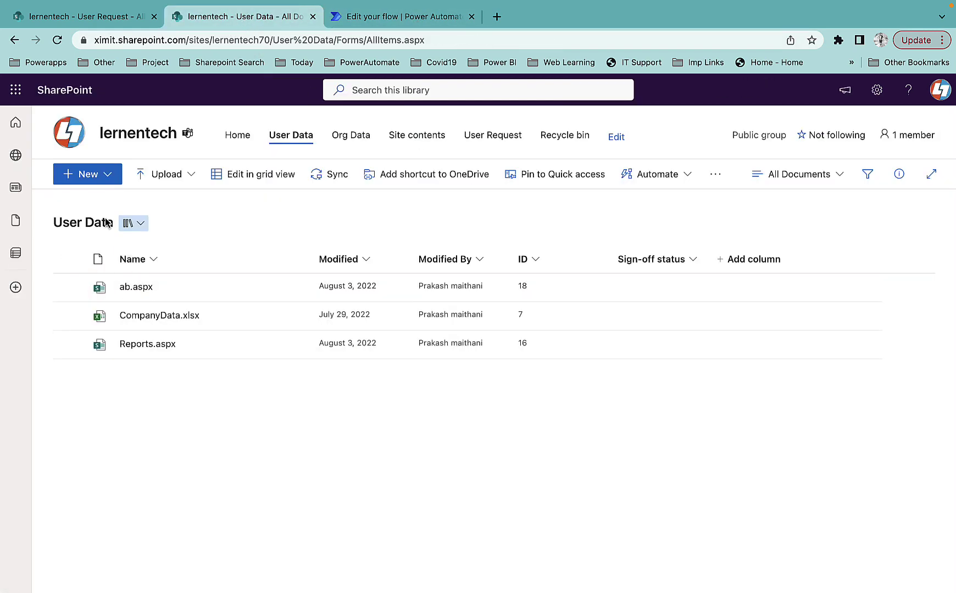
{"action": "left_click", "coordinate": [70, 296]}
{"action": "left_click", "coordinate": [69, 316]}
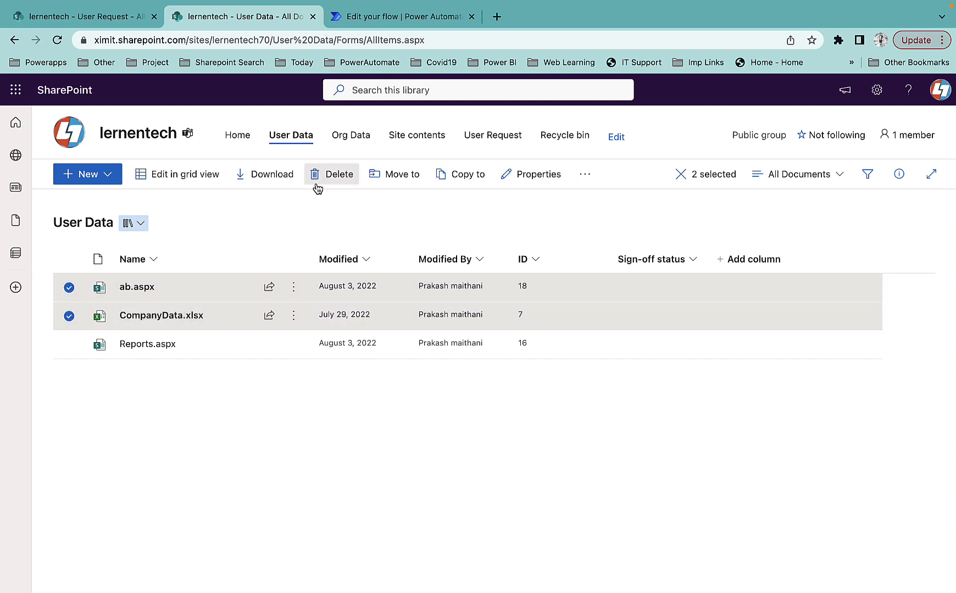
{"action": "left_click", "coordinate": [319, 177]}
{"action": "left_click", "coordinate": [515, 388]}
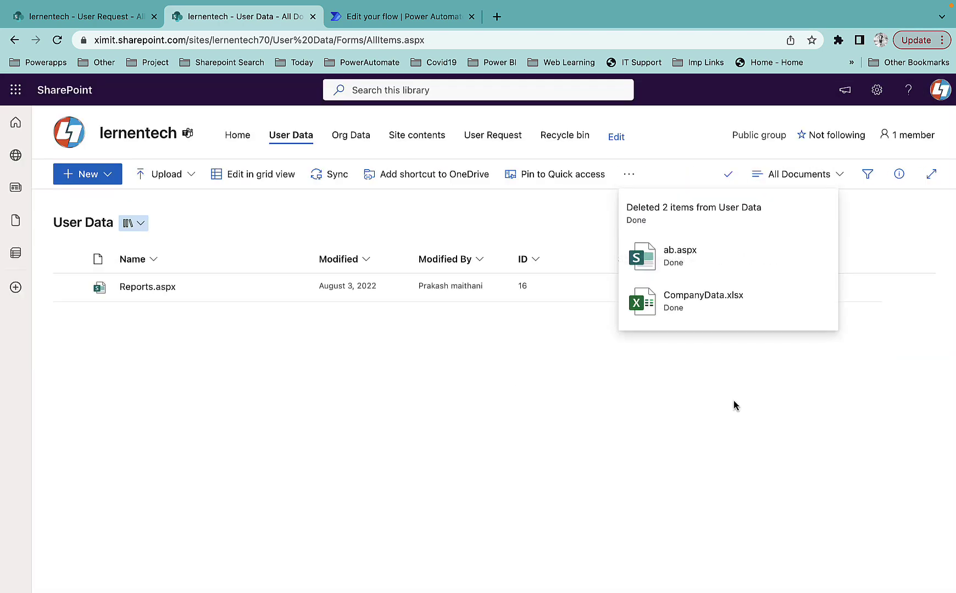
{"action": "left_click", "coordinate": [57, 41]}
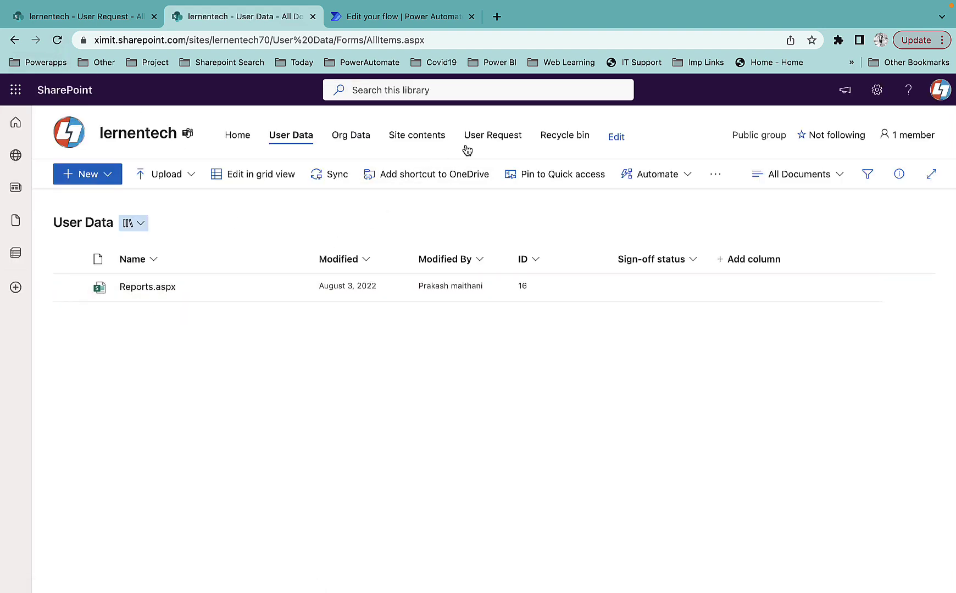
{"action": "left_click", "coordinate": [476, 137]}
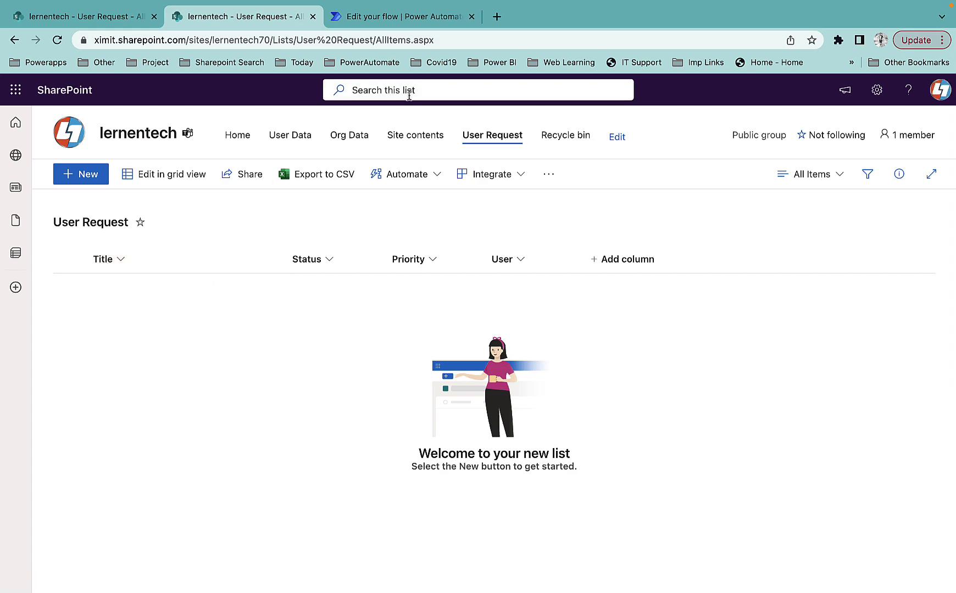
{"action": "left_click", "coordinate": [377, 21]}
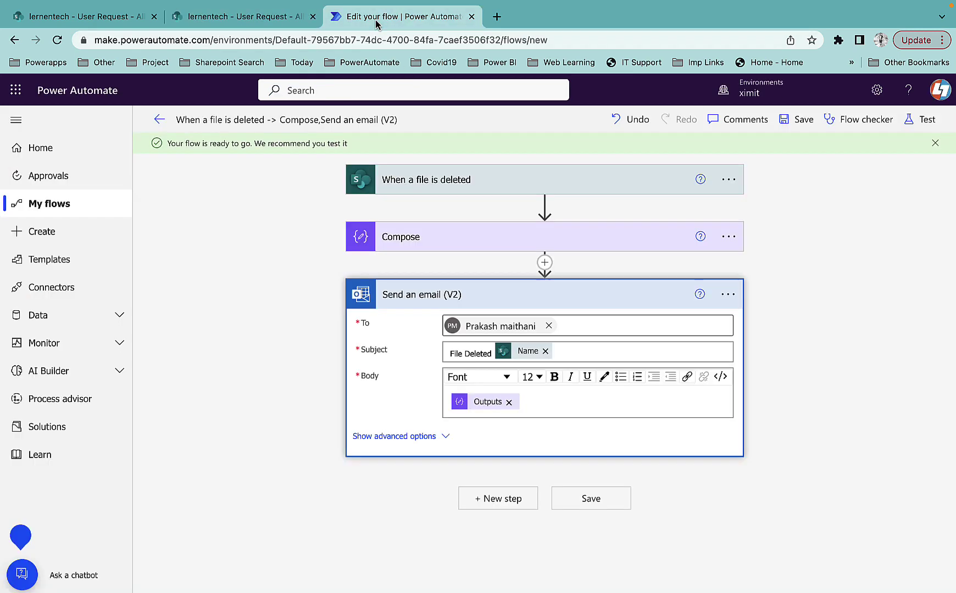
Inspect the Item Deleted trigger flow's latest run, expanding its Send an email (V2) and Compose details
{"action": "left_click", "coordinate": [60, 210]}
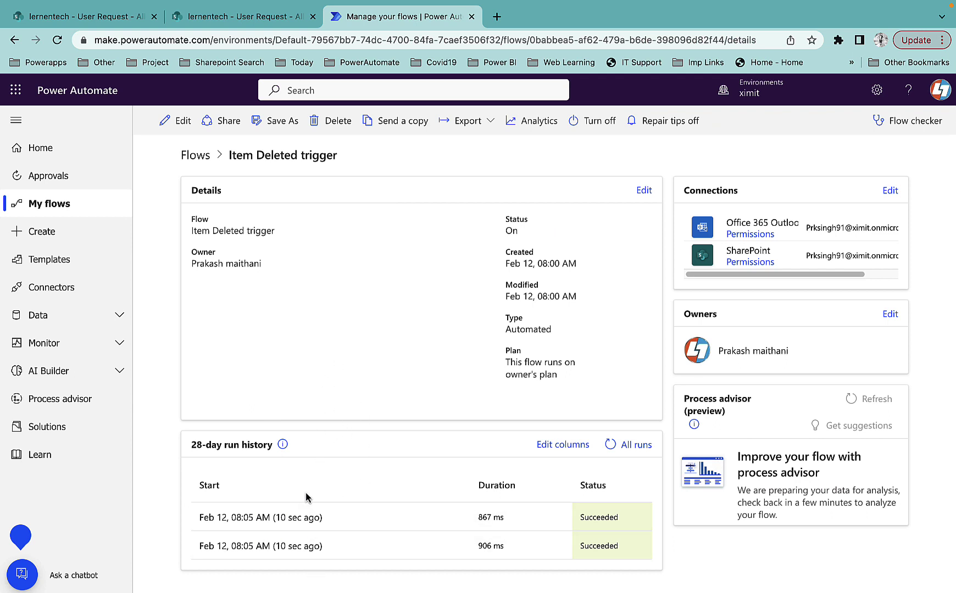
{"action": "left_click", "coordinate": [263, 518]}
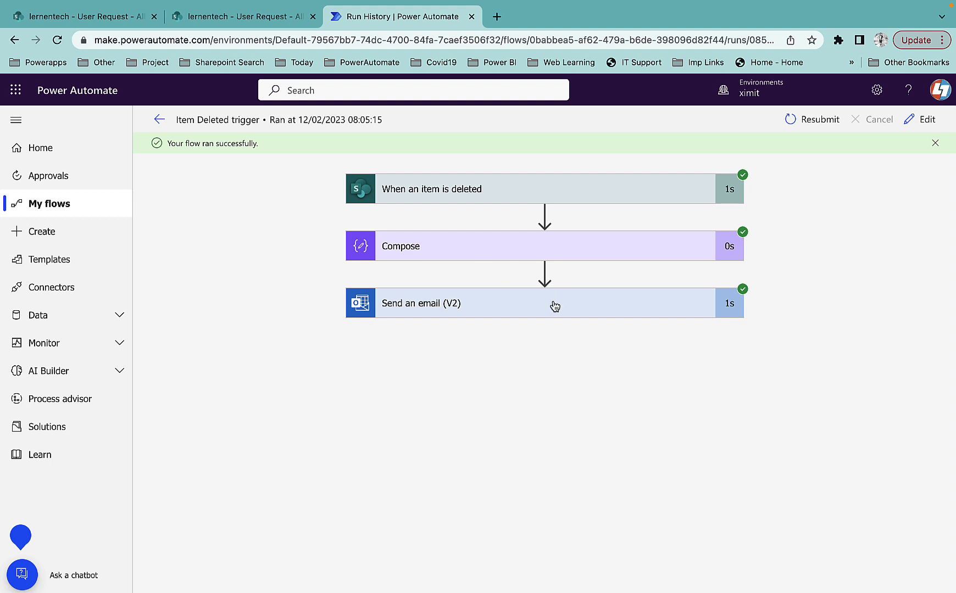
{"action": "left_click", "coordinate": [504, 311]}
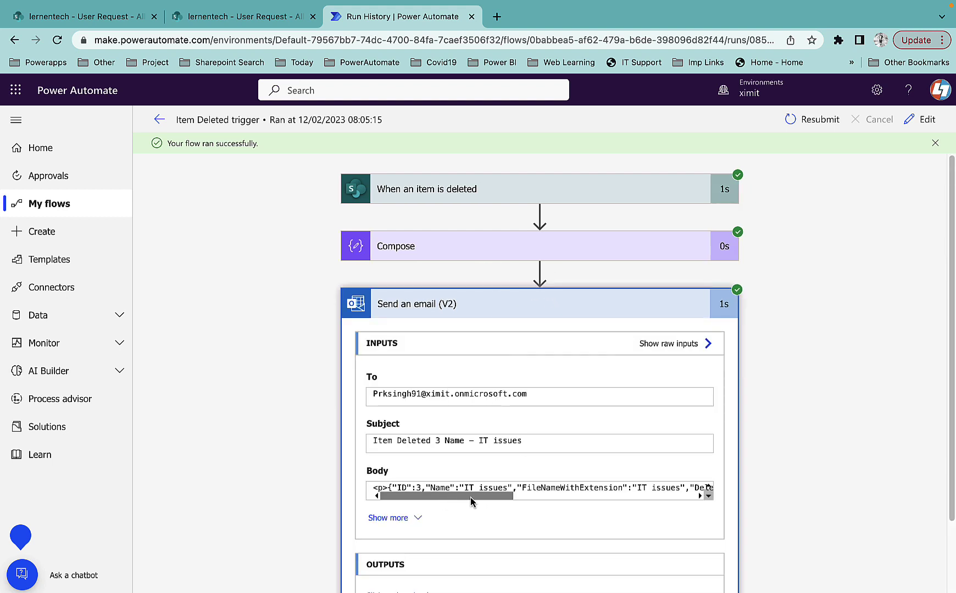
{"action": "left_click", "coordinate": [447, 247]}
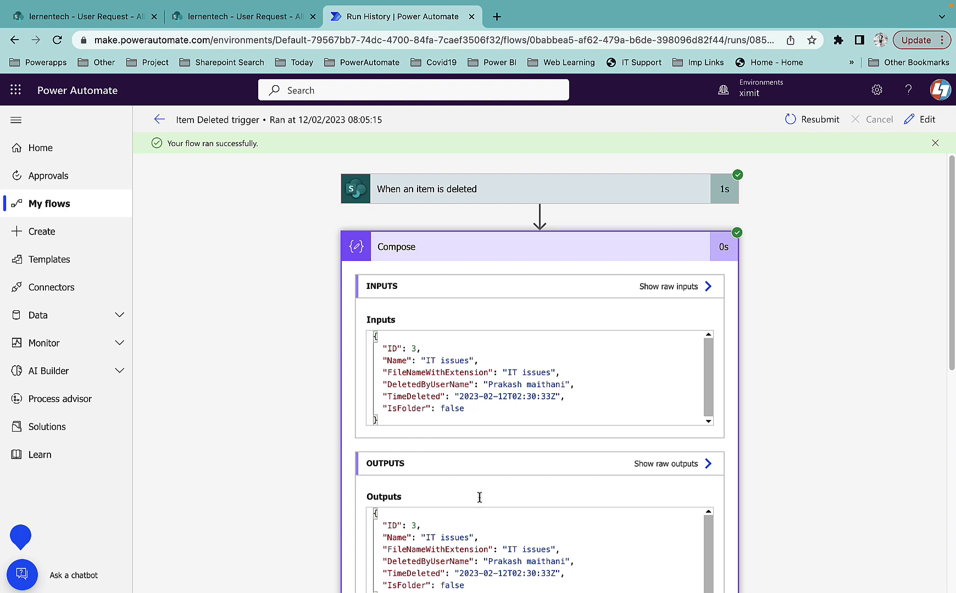
{"action": "key", "text": "super+Tab"}
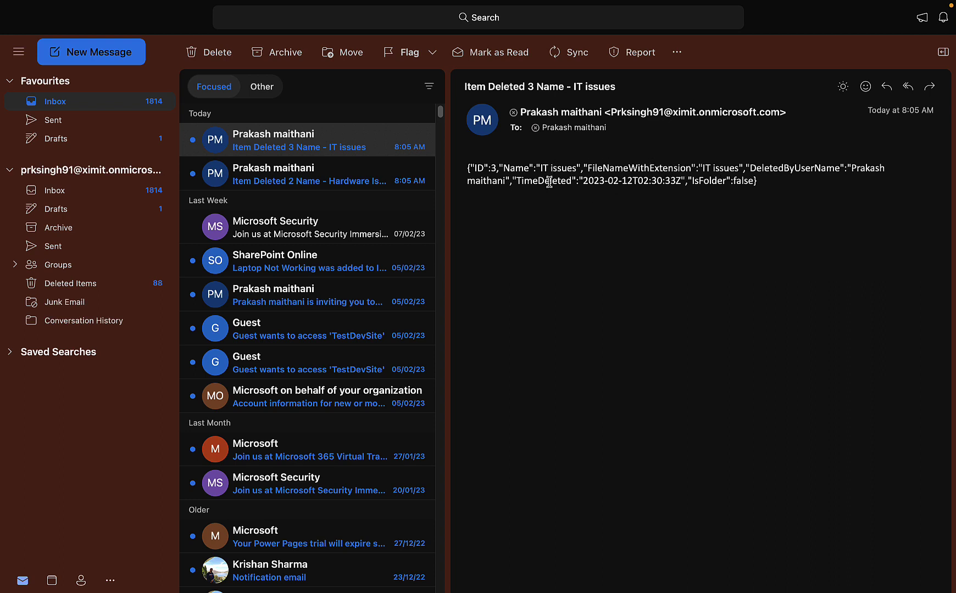
Read the 'Item Deleted 3 Name - IT issues' and 'Item Deleted 2 Name - Hardware Issue' emails
{"action": "left_click_drag", "start_coordinate": [550, 181], "coordinate": [717, 181]}
{"action": "left_click", "coordinate": [703, 194]}
{"action": "left_click", "coordinate": [749, 199]}
{"action": "left_click", "coordinate": [308, 179]}
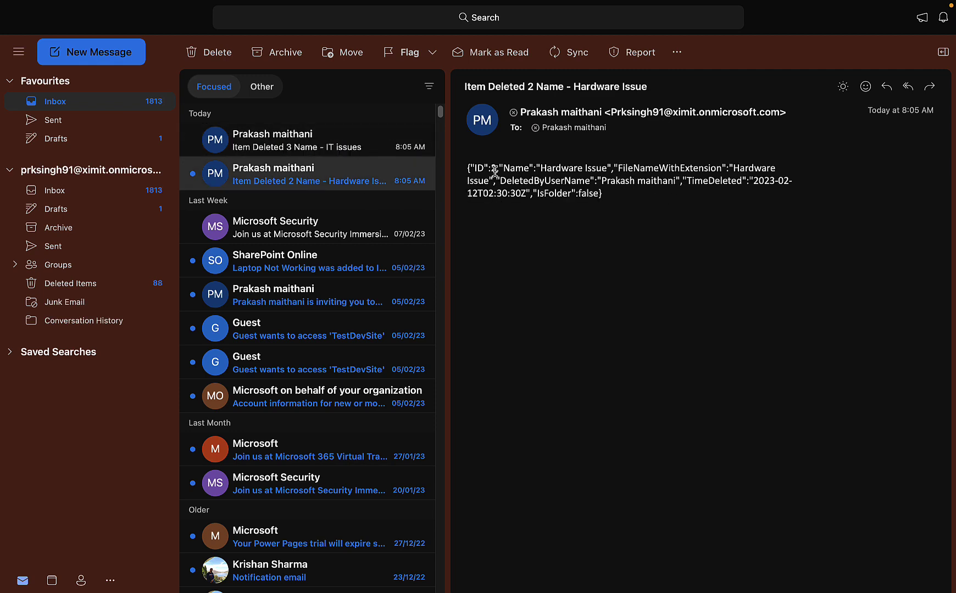
{"action": "left_click", "coordinate": [296, 148]}
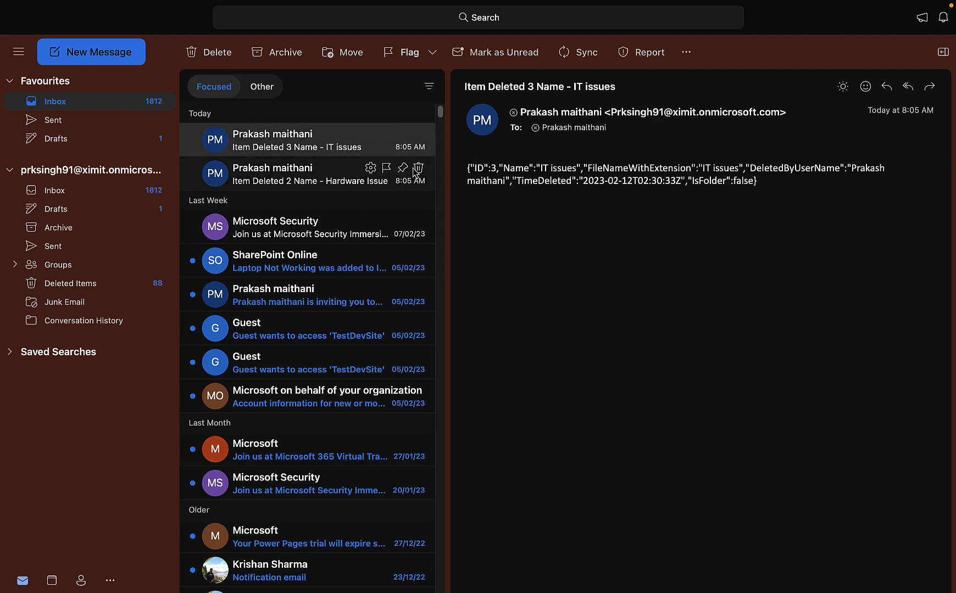
{"action": "left_click", "coordinate": [309, 174]}
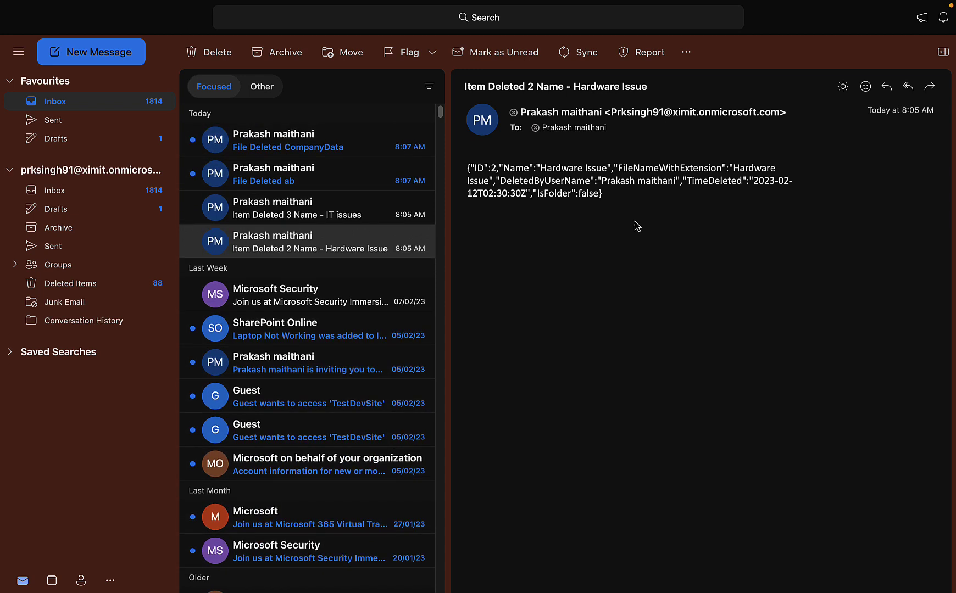
Read the 'File Deleted ab' and 'File Deleted CompanyData' notification emails
{"action": "left_click", "coordinate": [278, 176]}
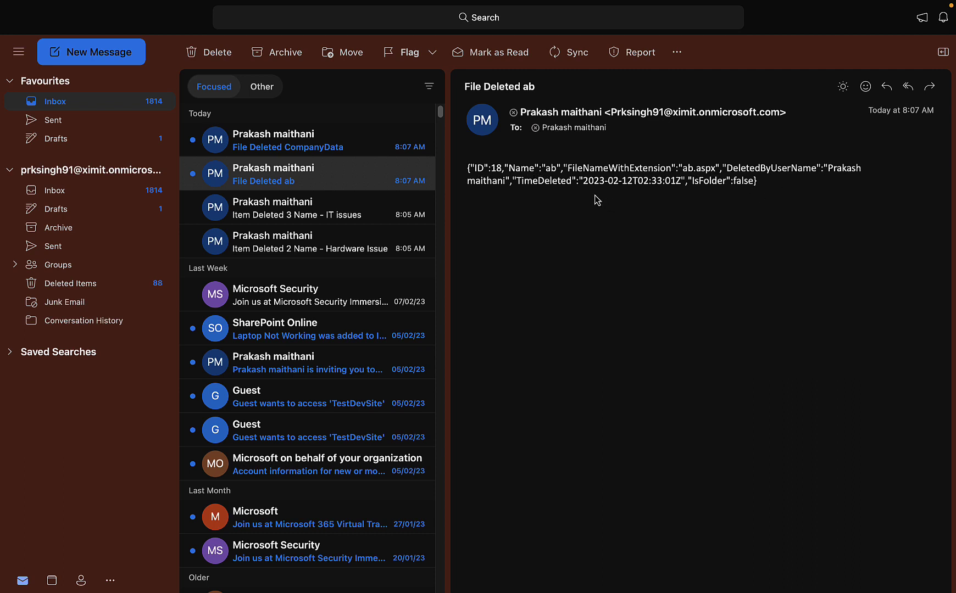
{"action": "left_click", "coordinate": [297, 147]}
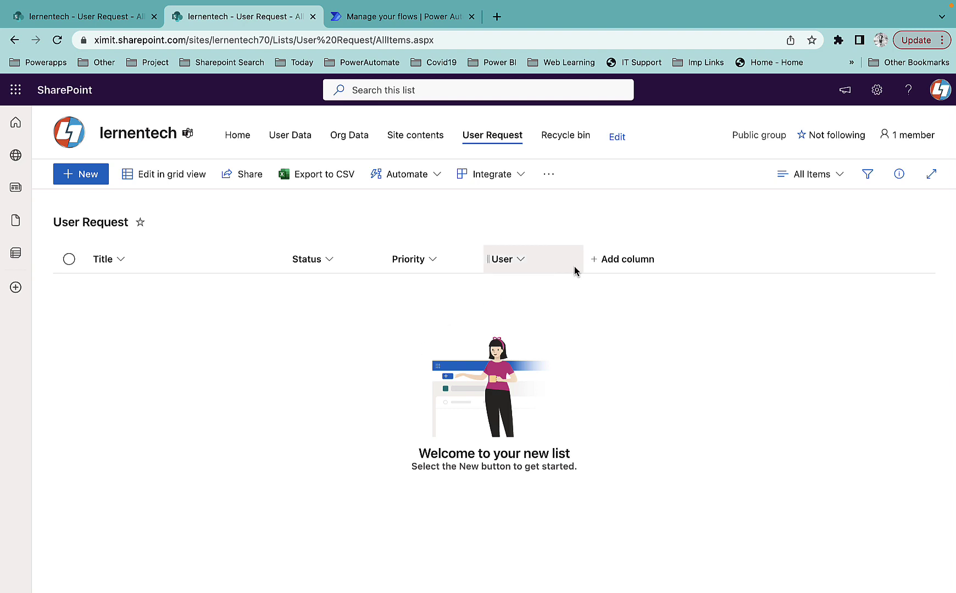
Select all four deleted items in the site's recycle bin and restore them
{"action": "left_click", "coordinate": [876, 90]}
{"action": "left_click", "coordinate": [788, 213]}
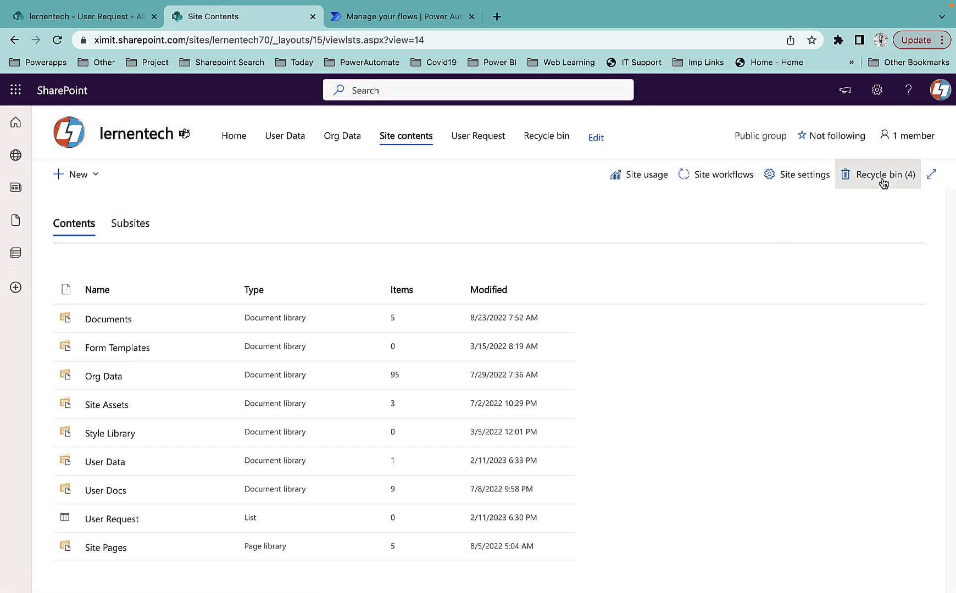
{"action": "left_click", "coordinate": [882, 176]}
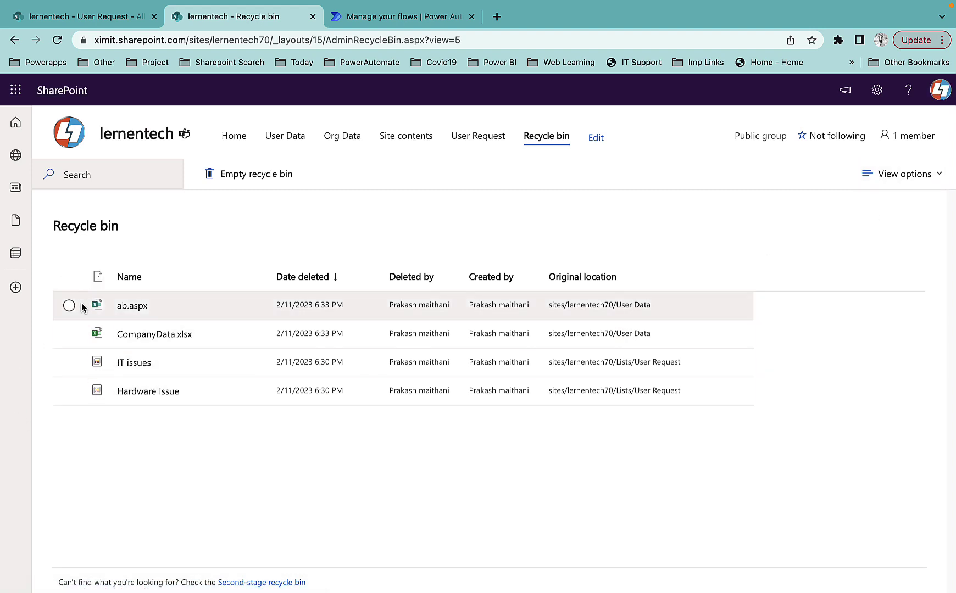
{"action": "left_click", "coordinate": [68, 276]}
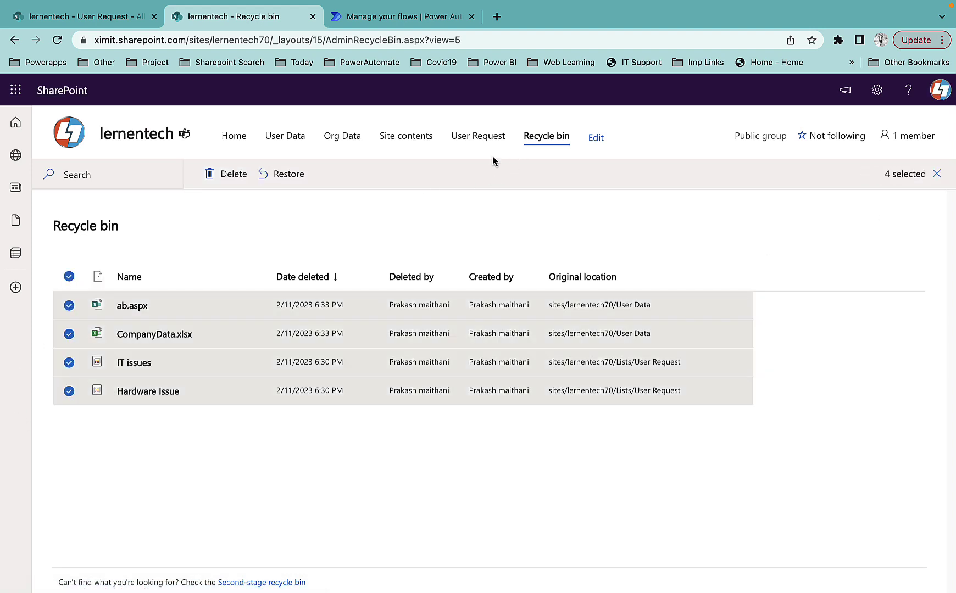
{"action": "left_click", "coordinate": [282, 177]}
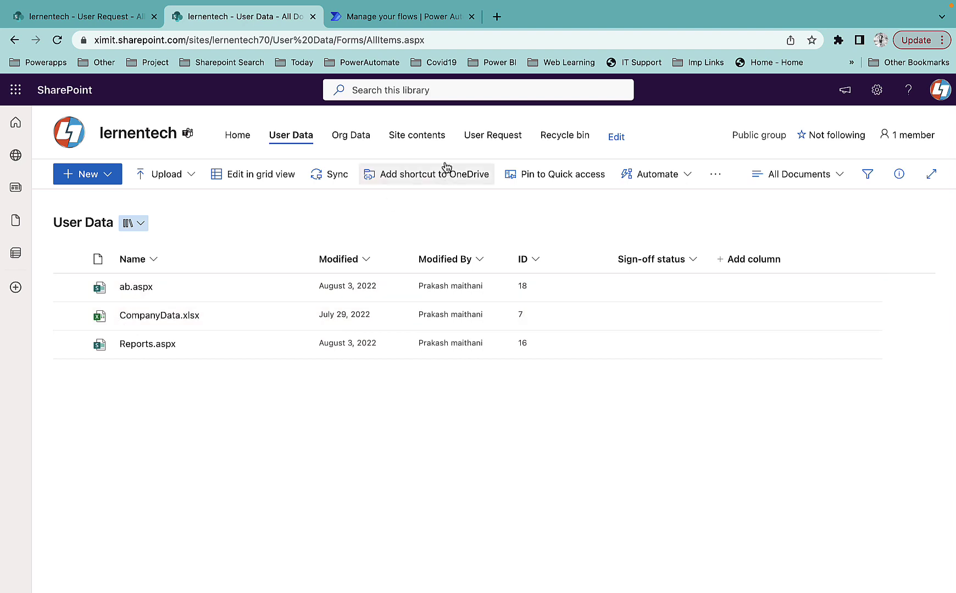
Check the User Request list for the restored Hardware Issue and IT issues items, then open Settings
{"action": "left_click", "coordinate": [495, 139]}
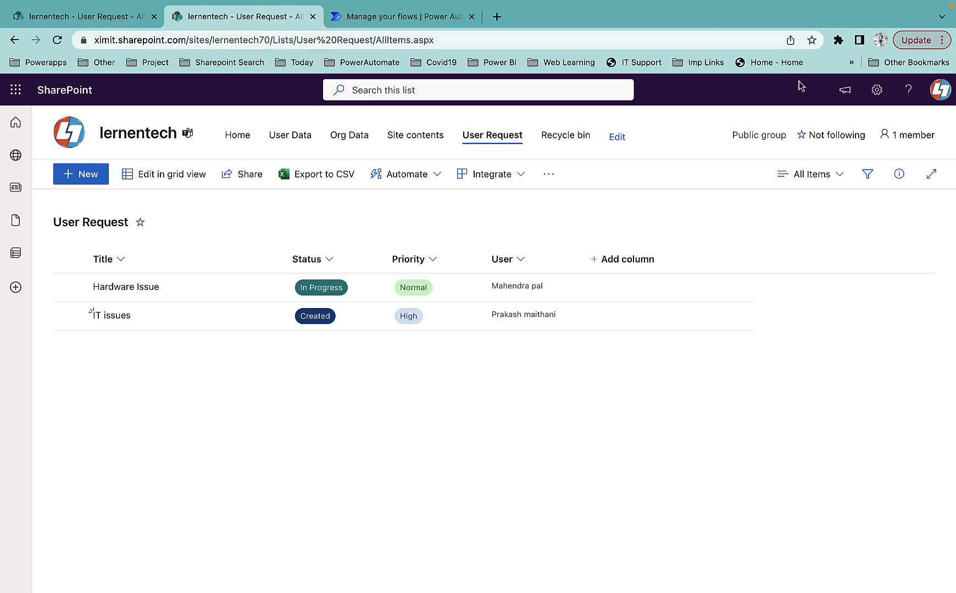
{"action": "left_click", "coordinate": [877, 92]}
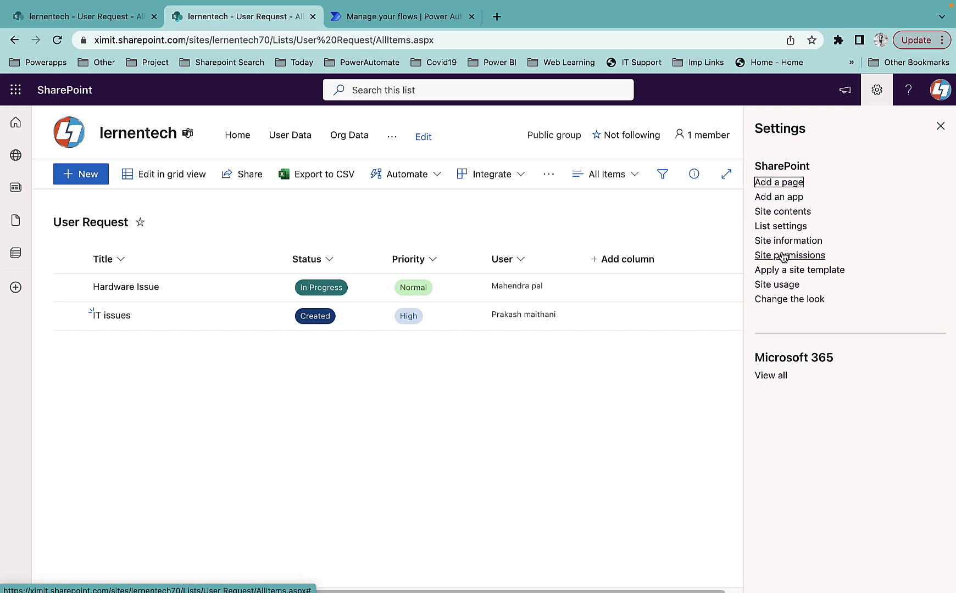
{"action": "left_click", "coordinate": [784, 256]}
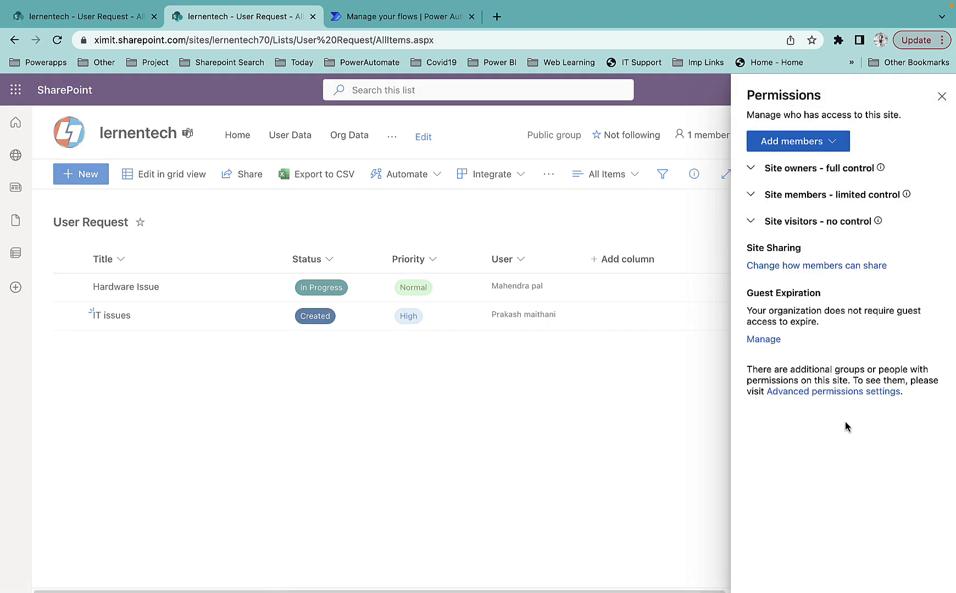
{"action": "left_click", "coordinate": [810, 391]}
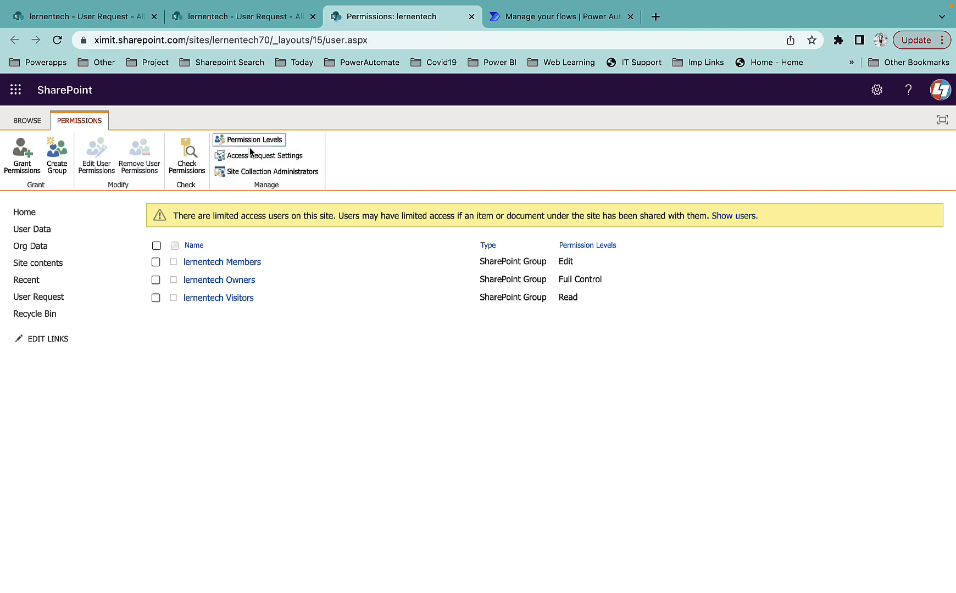
{"action": "left_click", "coordinate": [248, 144]}
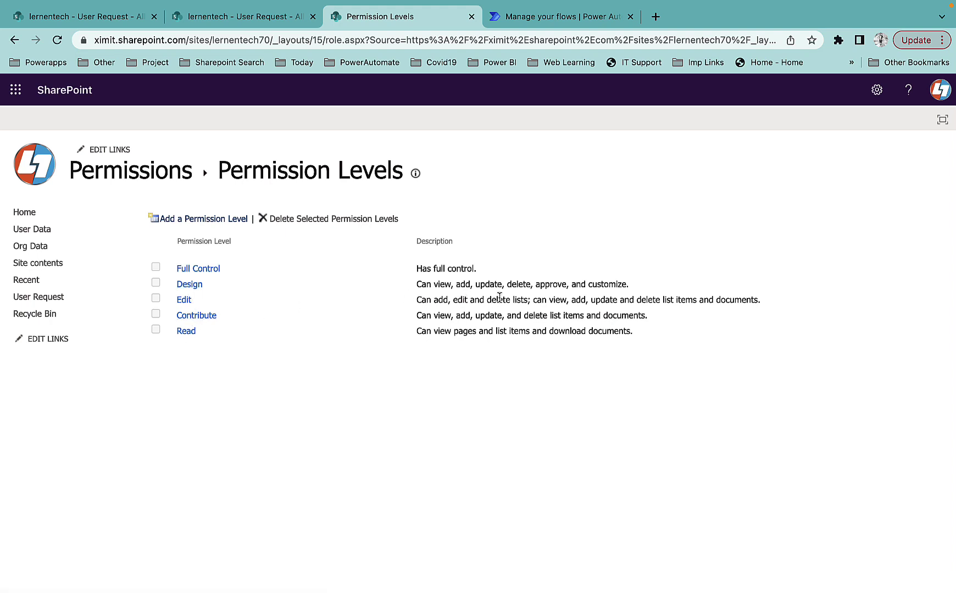
{"action": "left_click_drag", "start_coordinate": [490, 285], "coordinate": [528, 311]}
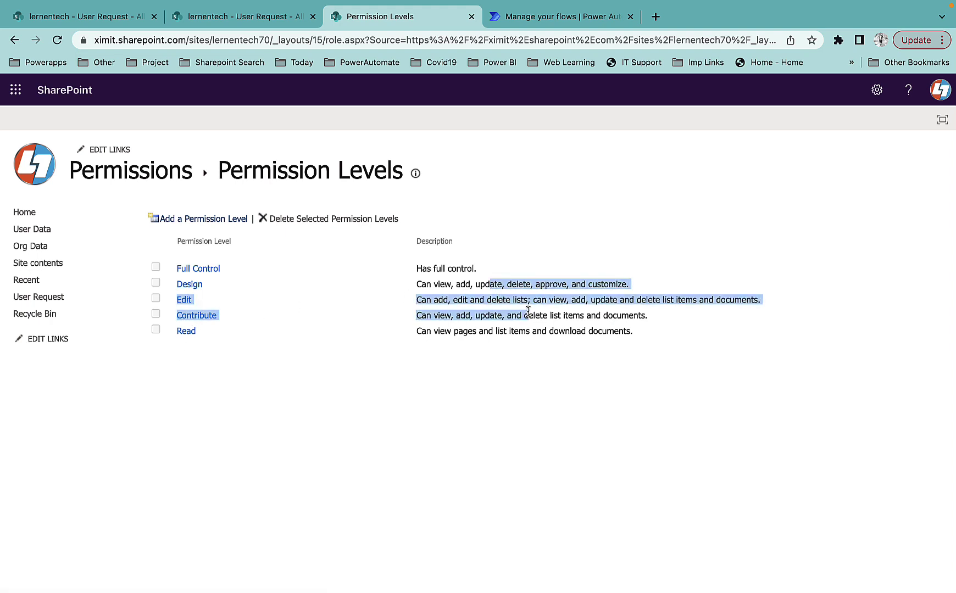
{"action": "left_click", "coordinate": [298, 414]}
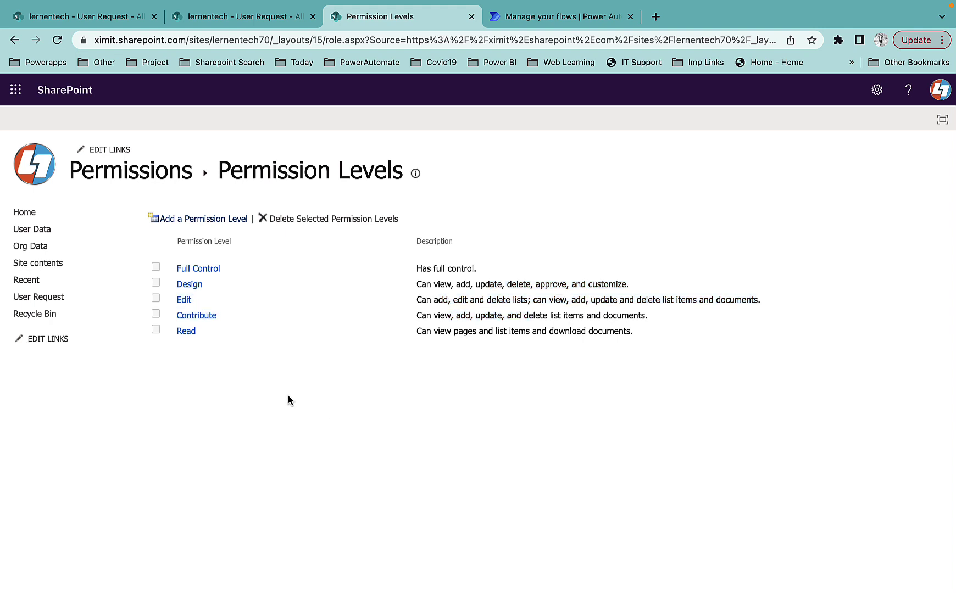
{"action": "left_click", "coordinate": [191, 221]}
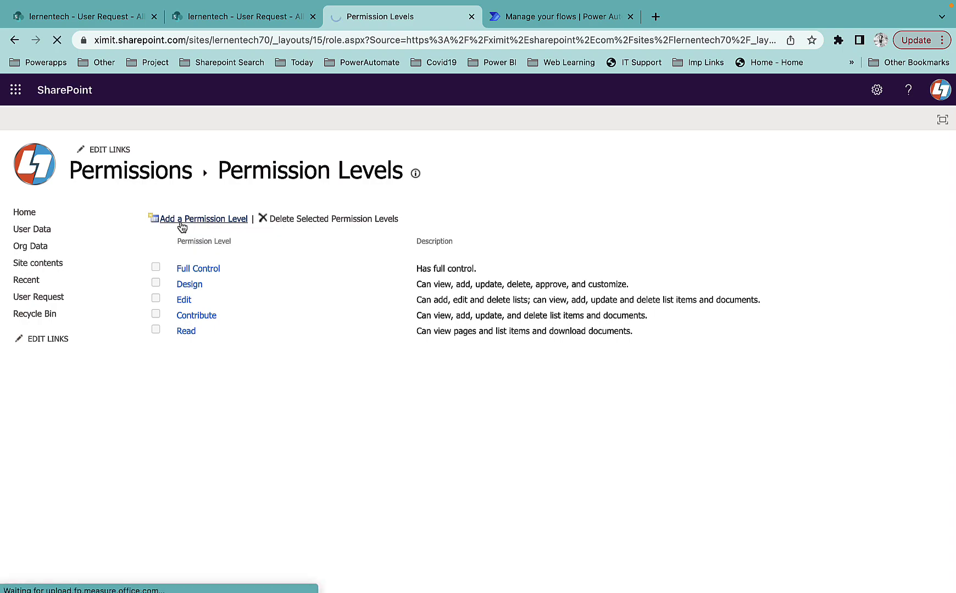
{"action": "scroll", "coordinate": [543, 414], "scroll_direction": "down", "scroll_amount": 5}
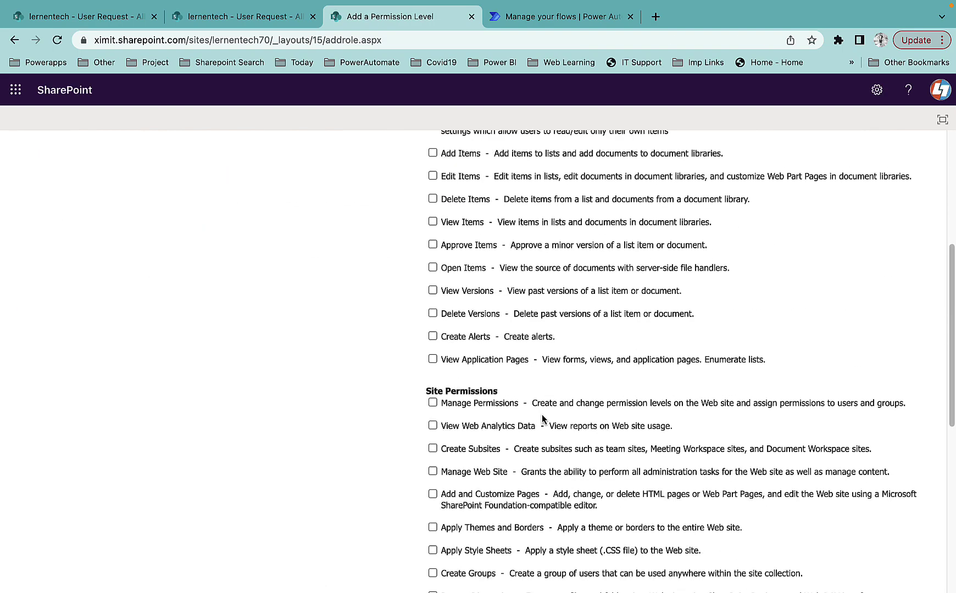
{"action": "scroll", "coordinate": [470, 268], "scroll_direction": "up", "scroll_amount": 1}
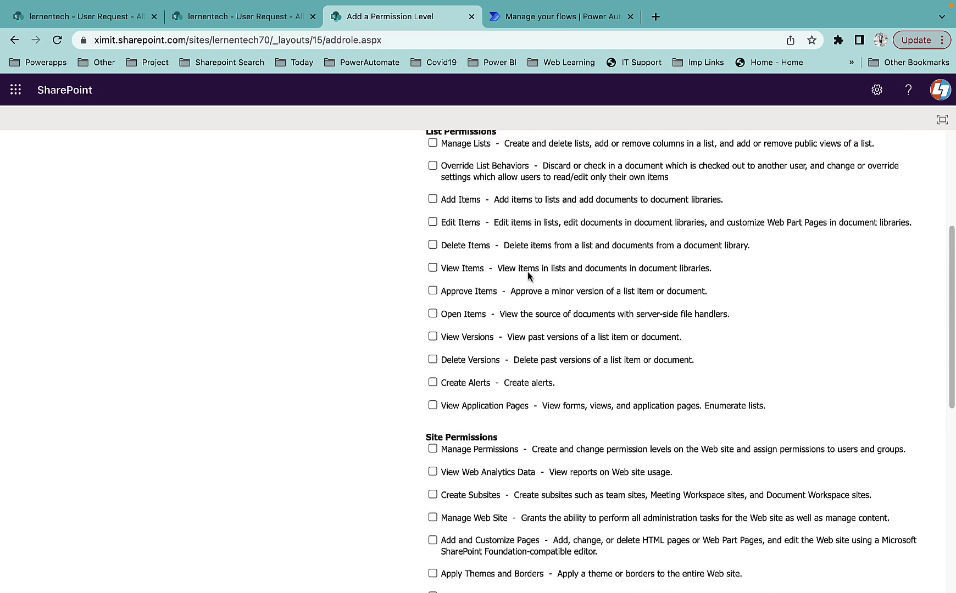
{"action": "scroll", "coordinate": [536, 269], "scroll_direction": "up", "scroll_amount": 5}
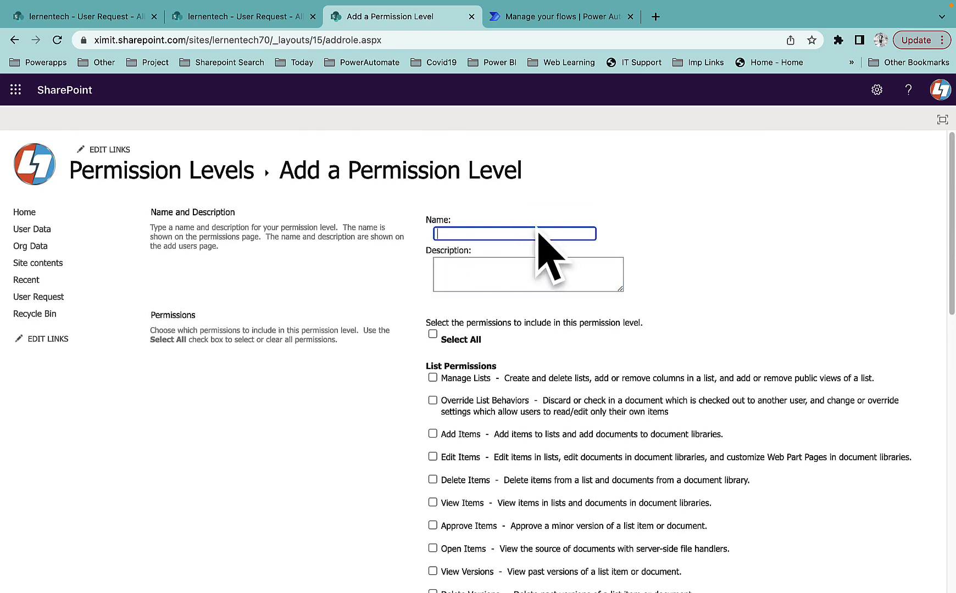
{"action": "key", "text": "super+w"}
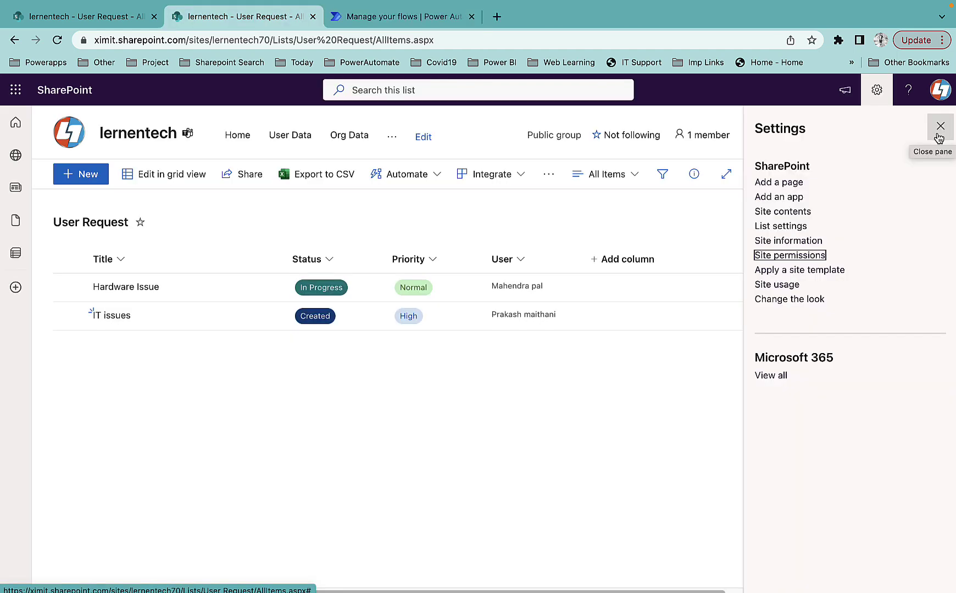
Give the User Request list unique permissions by stopping inheritance from the site
{"action": "left_click", "coordinate": [786, 228]}
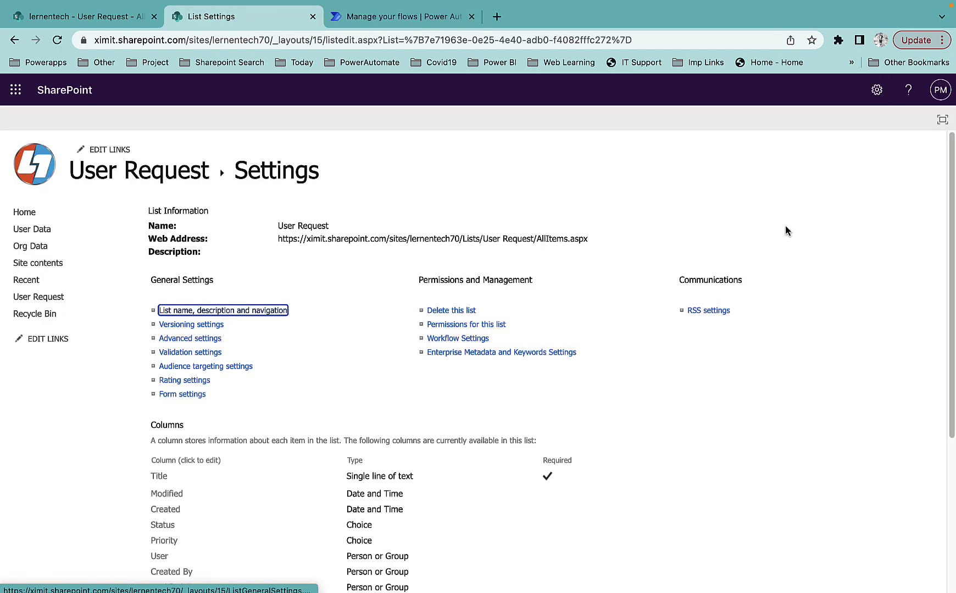
{"action": "left_click", "coordinate": [458, 327]}
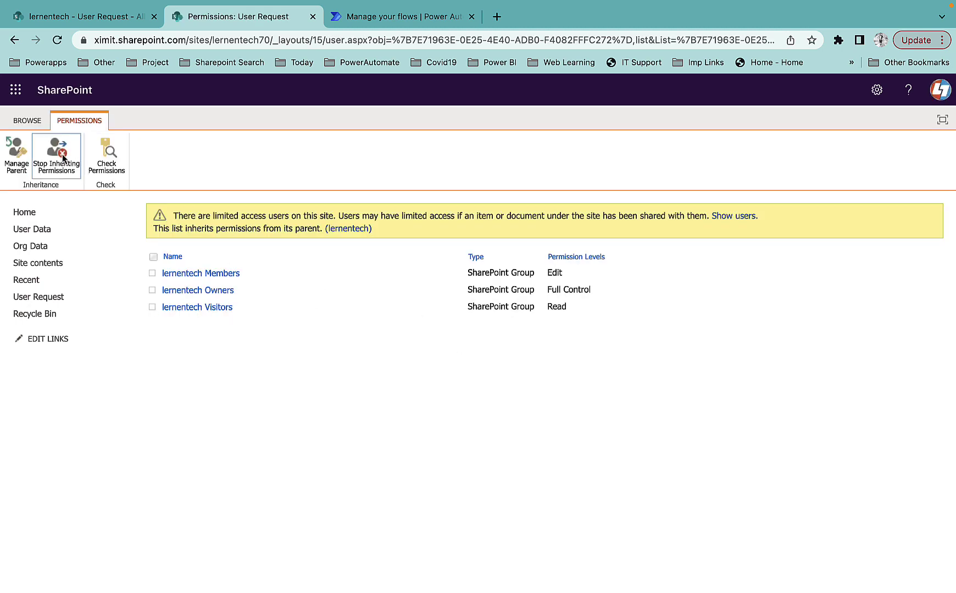
{"action": "left_click", "coordinate": [61, 154]}
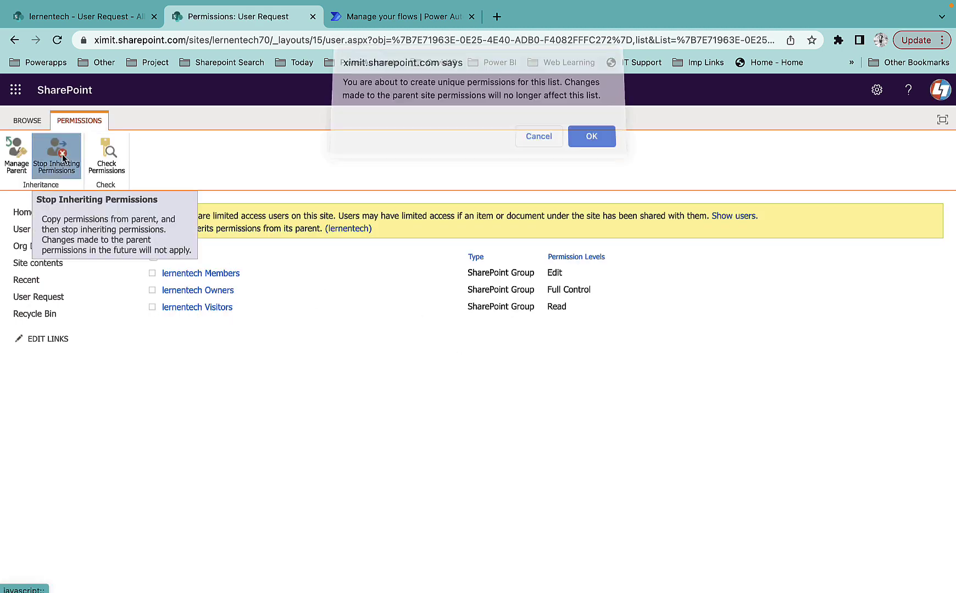
{"action": "left_click", "coordinate": [603, 147]}
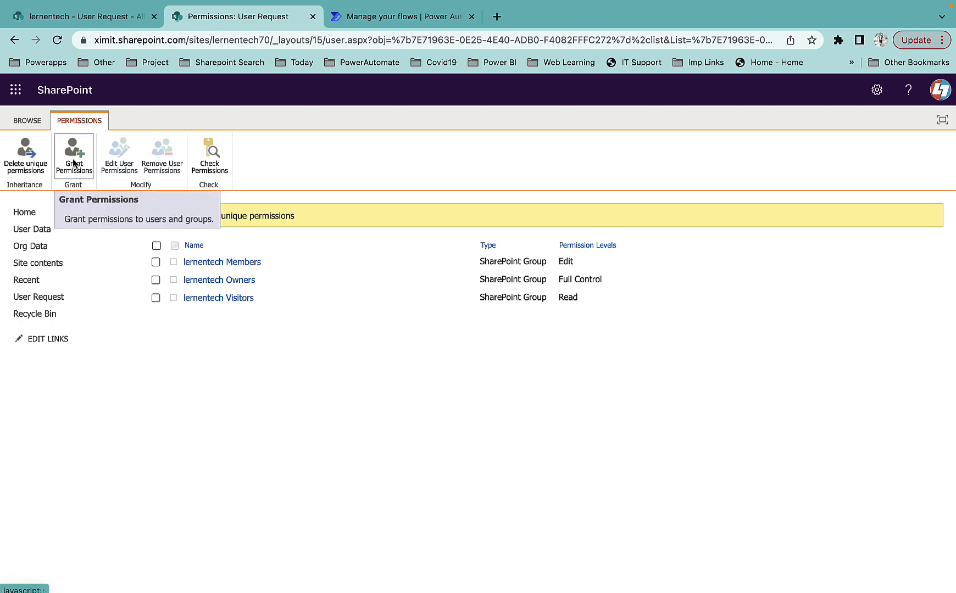
Delete the list's unique permissions so it inherits from the lernentech site again
{"action": "left_click", "coordinate": [28, 126]}
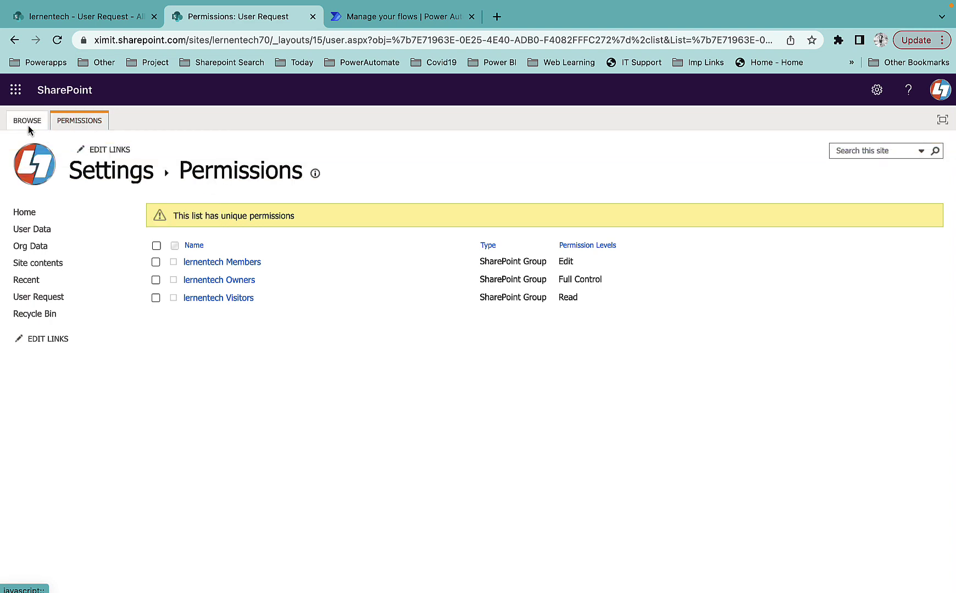
{"action": "left_click", "coordinate": [28, 158]}
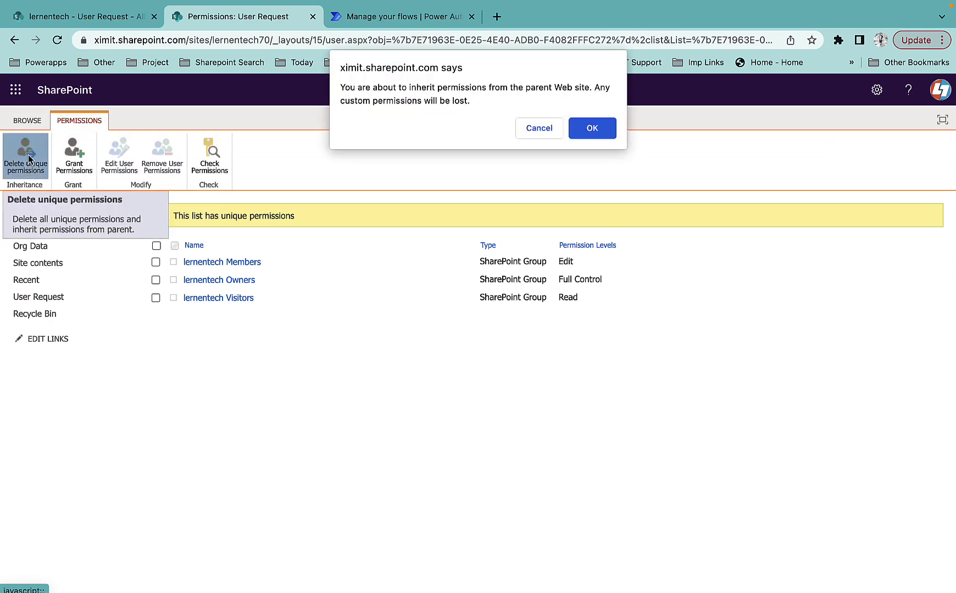
{"action": "left_click", "coordinate": [607, 133]}
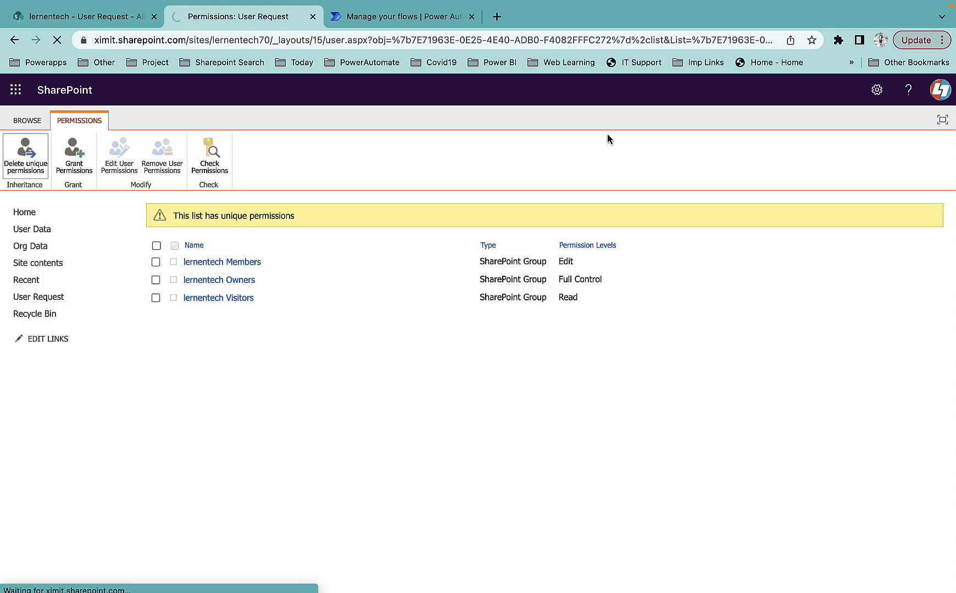
{"action": "left_click", "coordinate": [29, 121]}
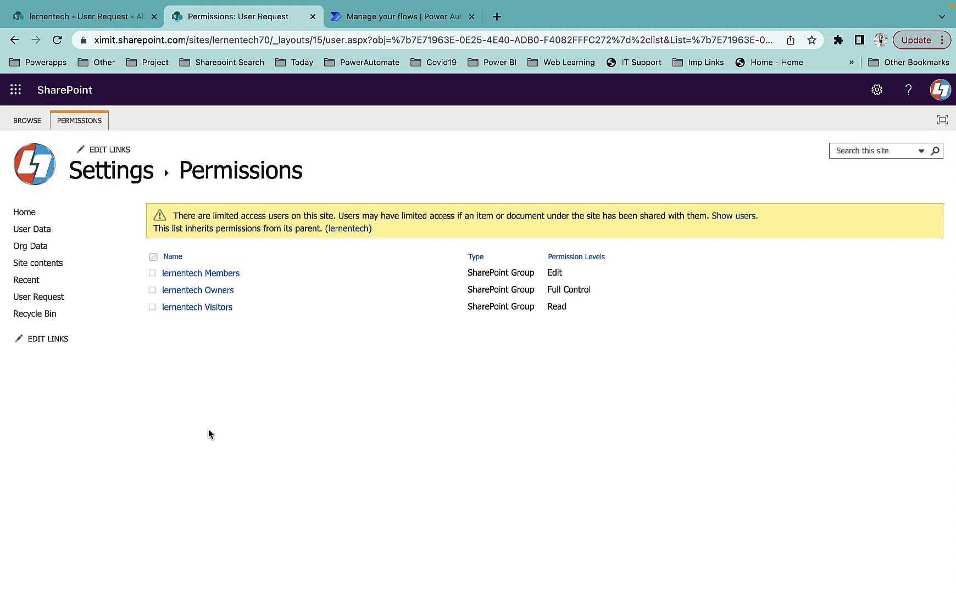